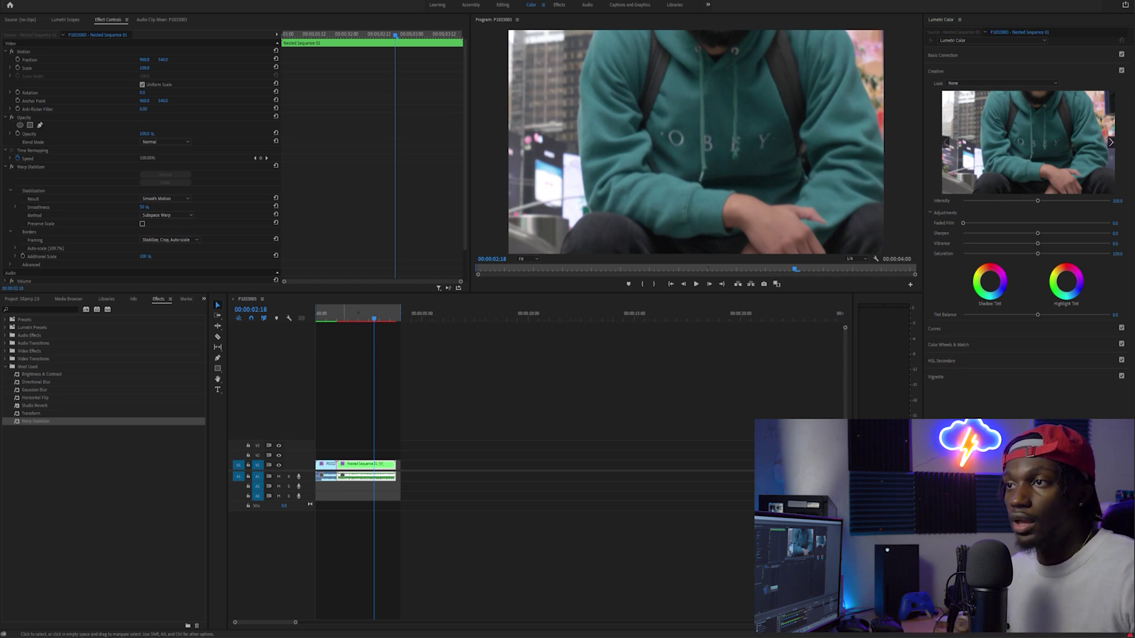
# Park the playhead at 00:00:00:15 in P1022605, zoom the timeline around the cut, and focus Effect Controls.
pyautogui.click(331, 317)
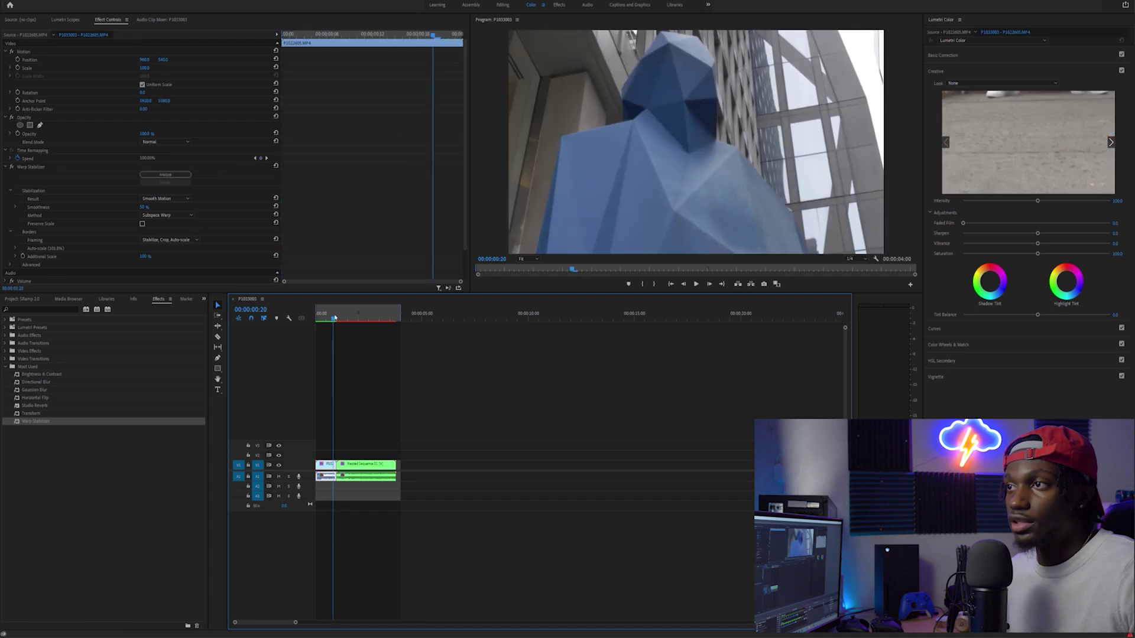
pyautogui.moveTo(331, 317); pyautogui.dragTo(385, 347)
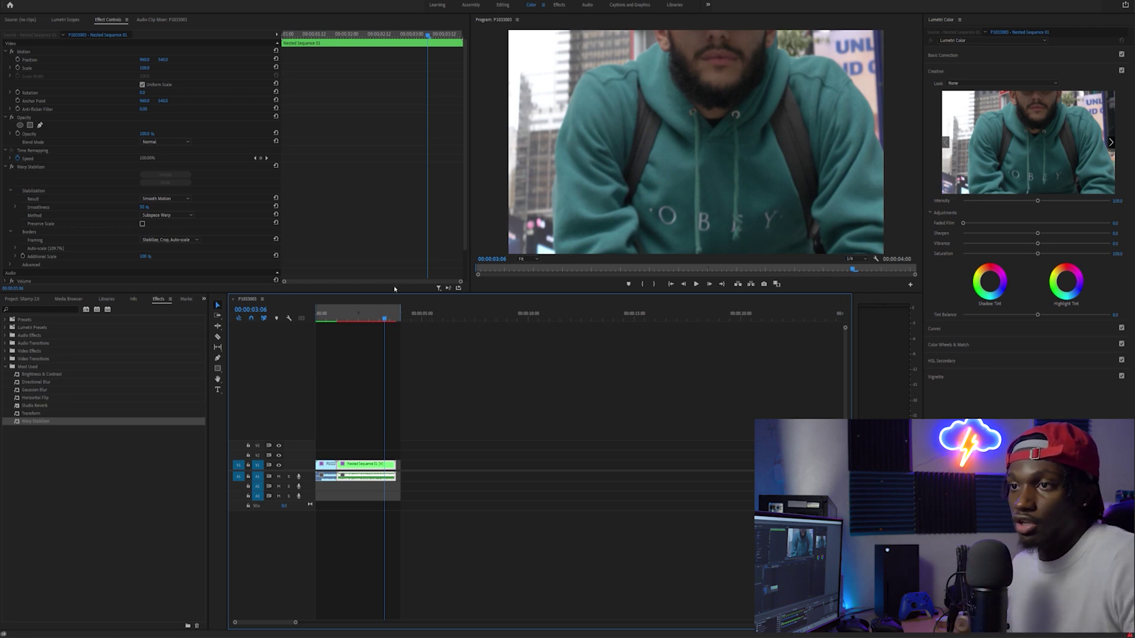
pyautogui.moveTo(351, 316); pyautogui.dragTo(329, 316)
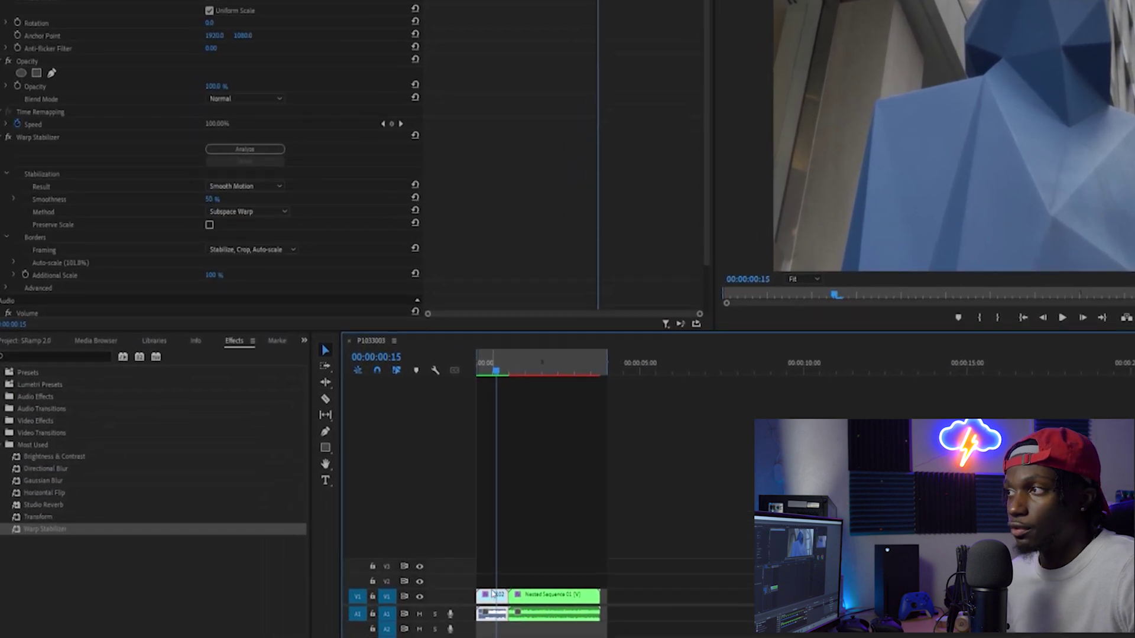
pyautogui.press('\\')
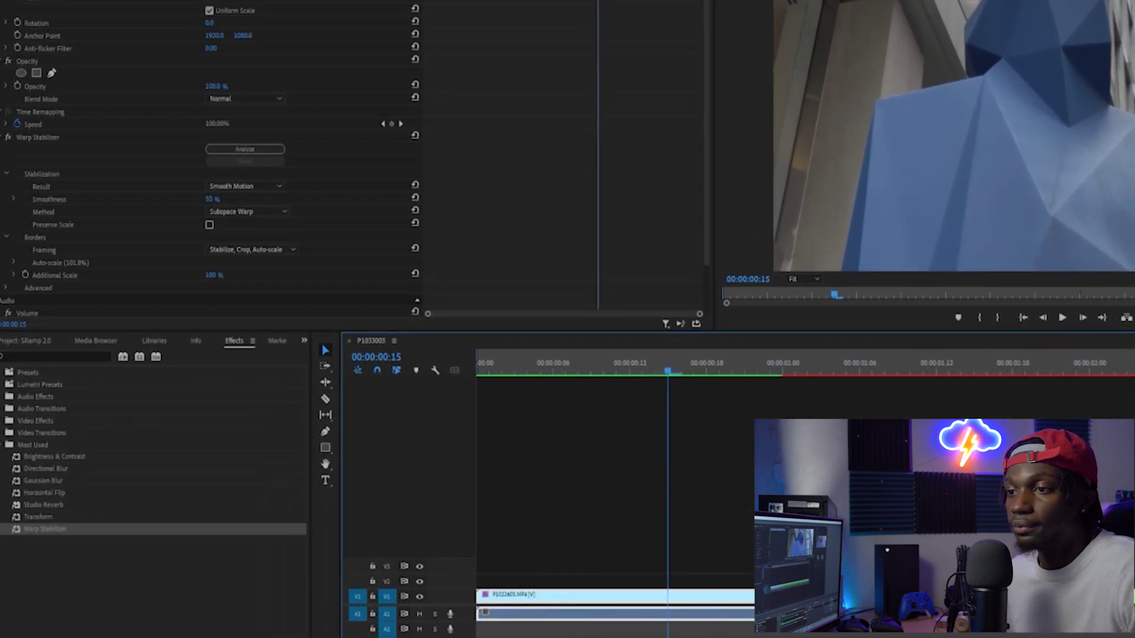
pyautogui.press('=')
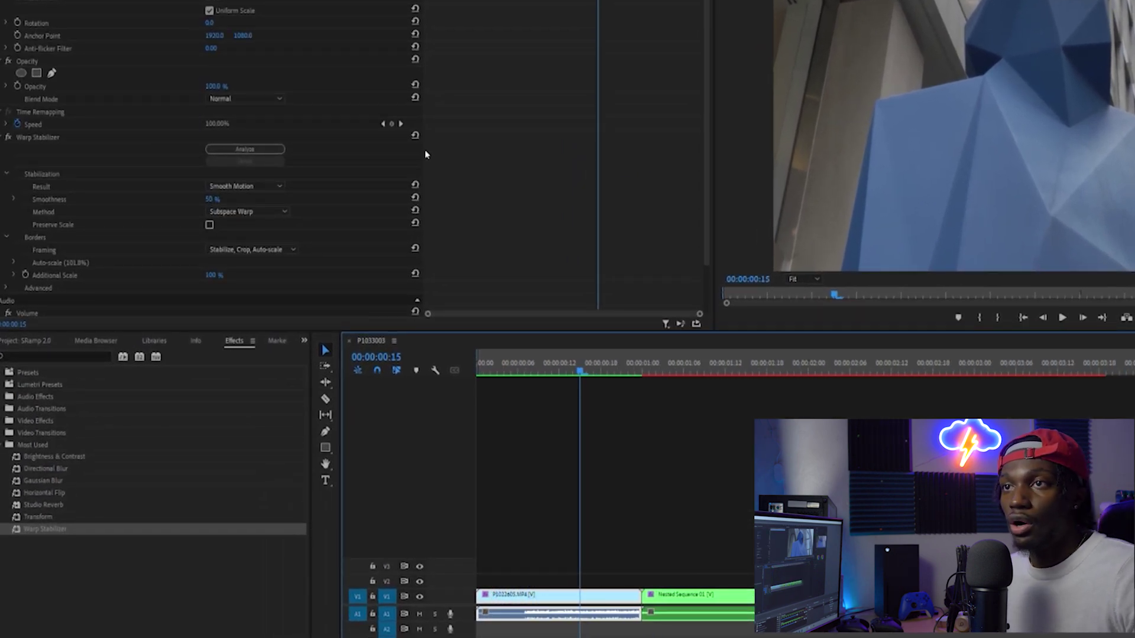
pyautogui.click(476, 24)
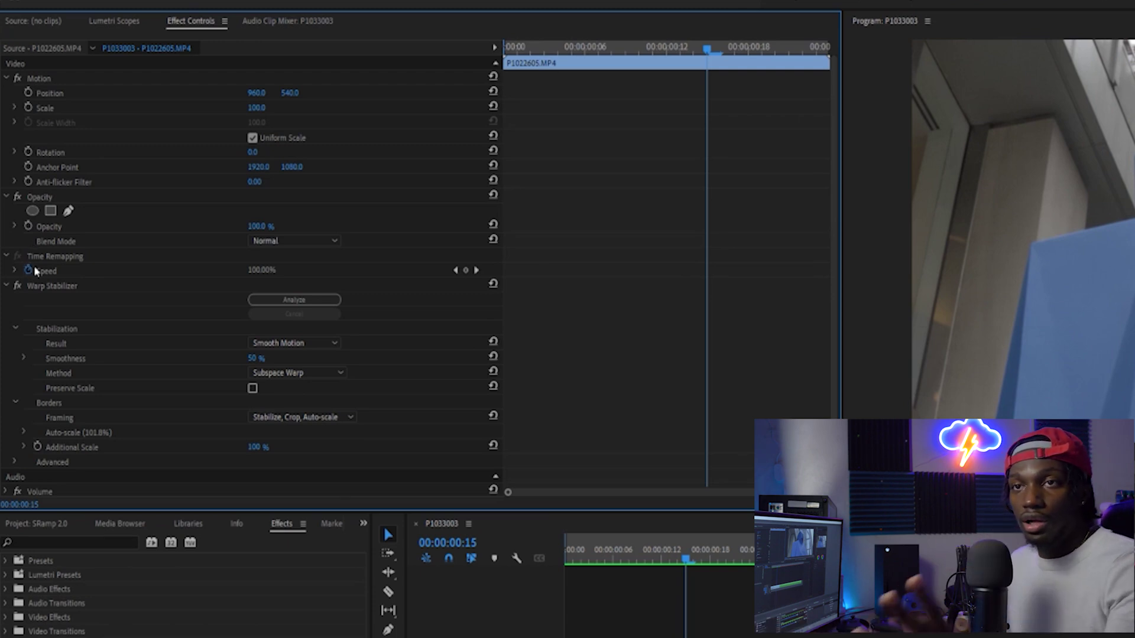
# Expand Time Remapping > Speed for P1022605 to show its 100.00% velocity graph, then review playback.
pyautogui.click(16, 271)
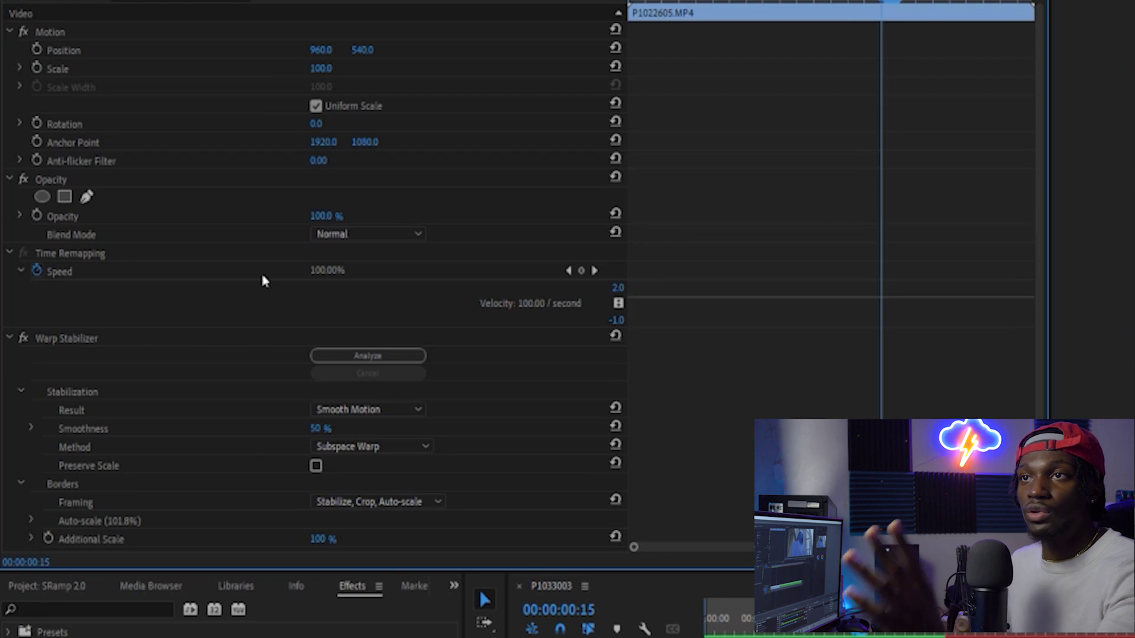
pyautogui.press('Left')
pyautogui.press('Left')
pyautogui.press('Left')
pyautogui.press('Left')
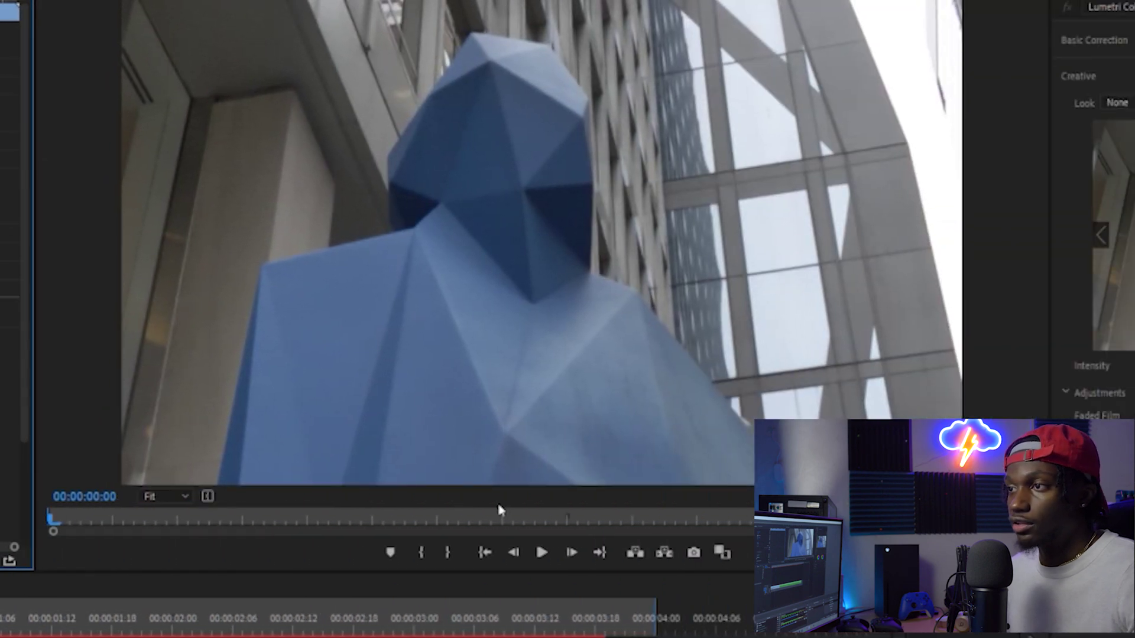
pyautogui.click(541, 552)
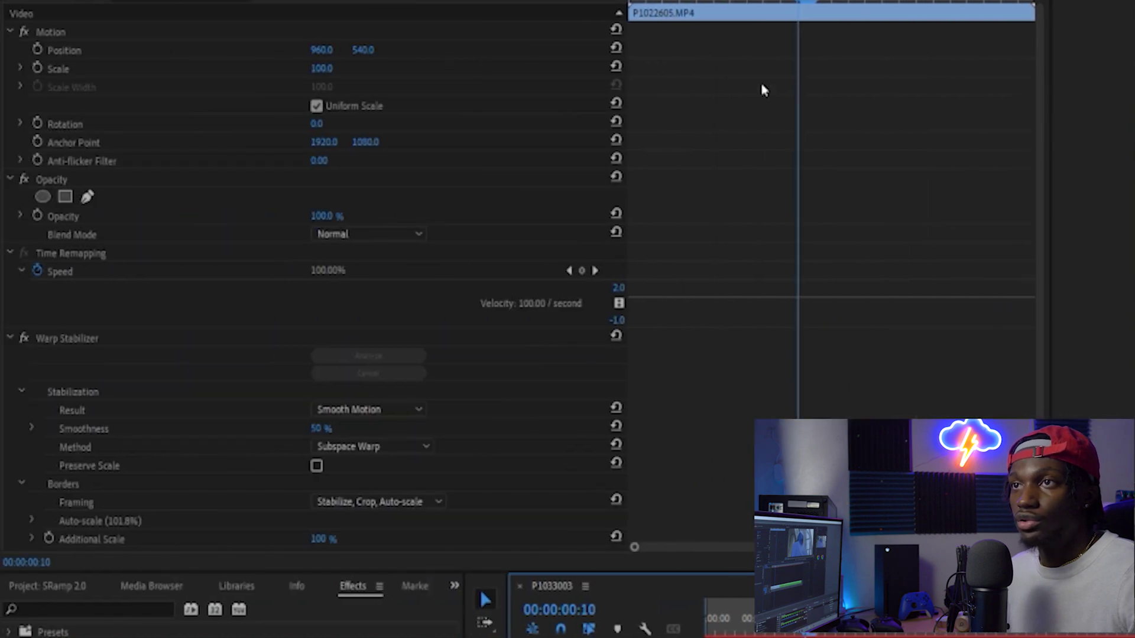
pyautogui.moveTo(683, 8); pyautogui.dragTo(955, 16)
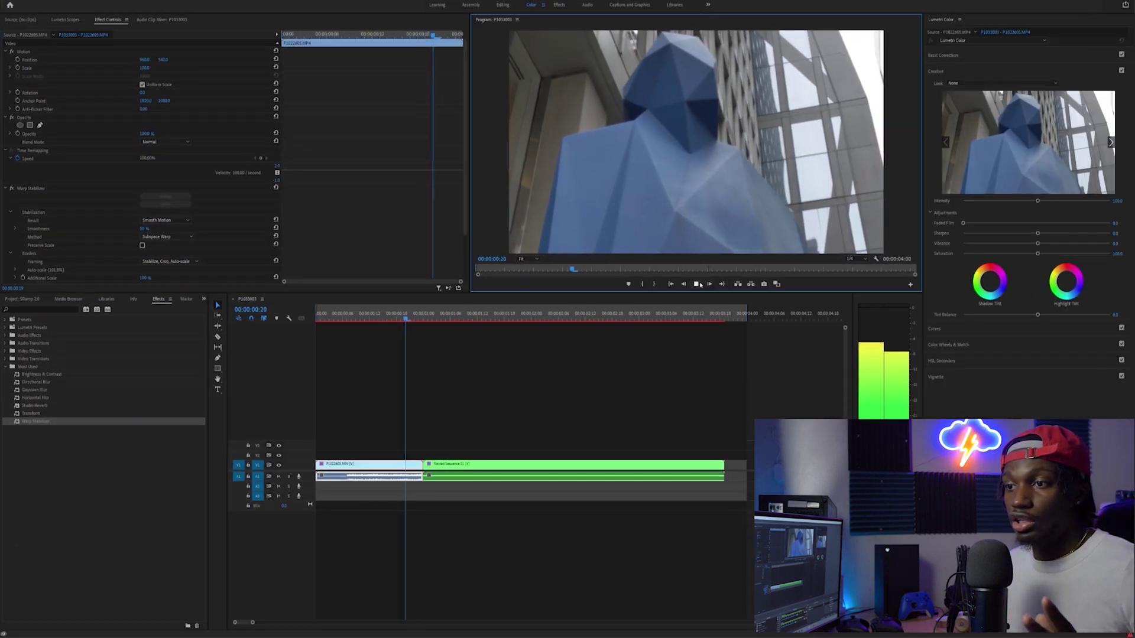
# Play back and stop the playhead at 00:00:00:21 in P1022605.
pyautogui.click(969, 368)
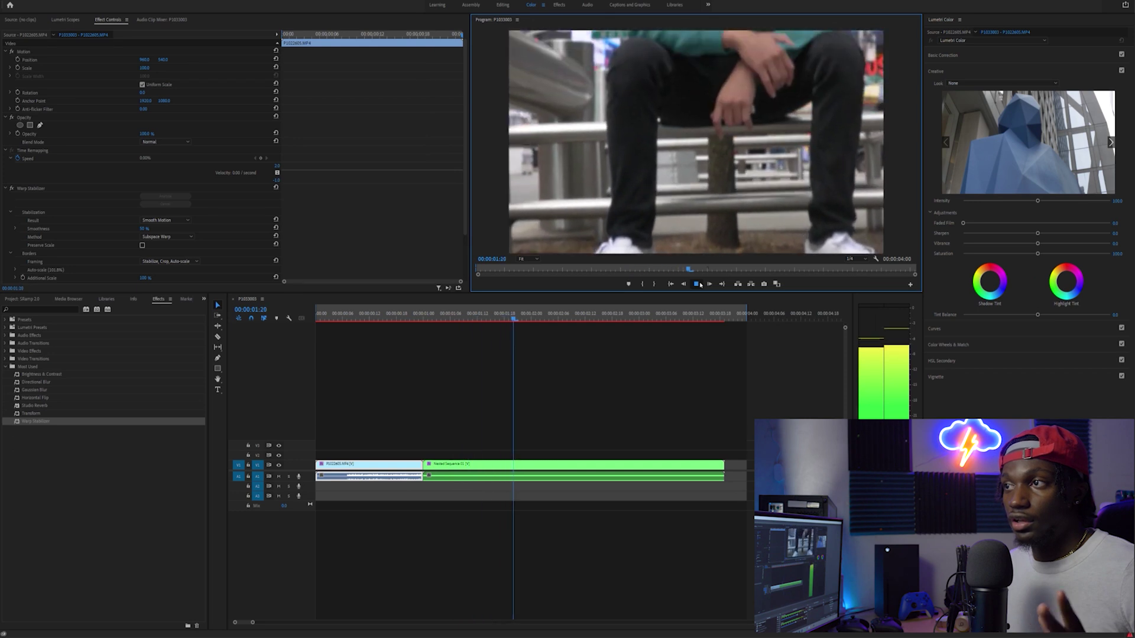
pyautogui.click(698, 284)
pyautogui.click(409, 316)
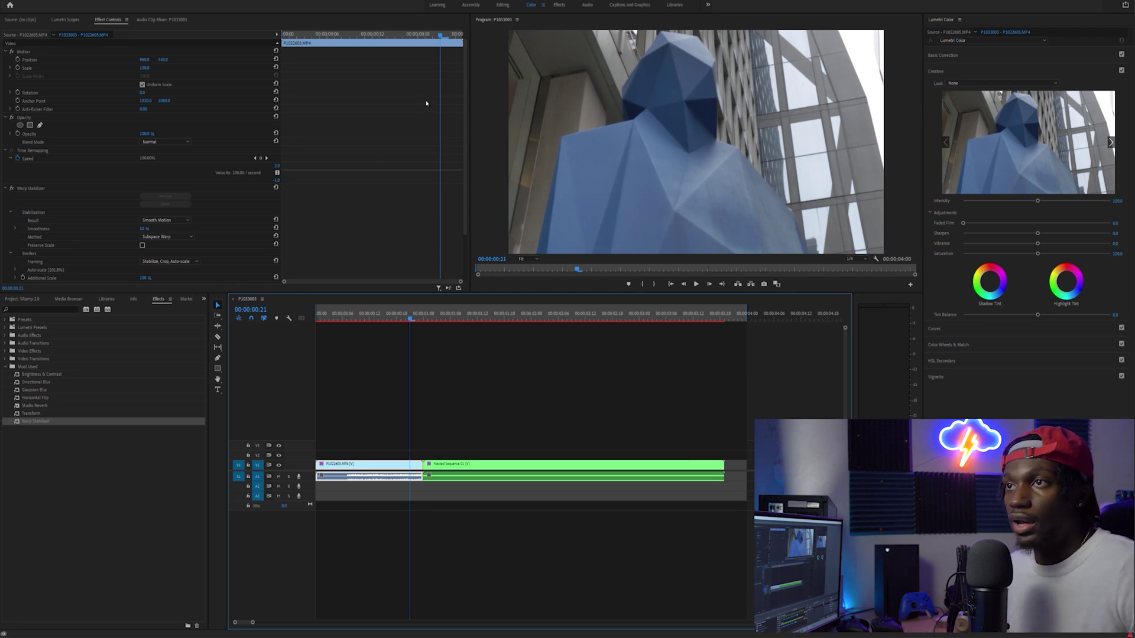
# Add a Speed keyframe at 00:00:00:21 and raise the velocity after it to about 350%.
pyautogui.click(441, 42)
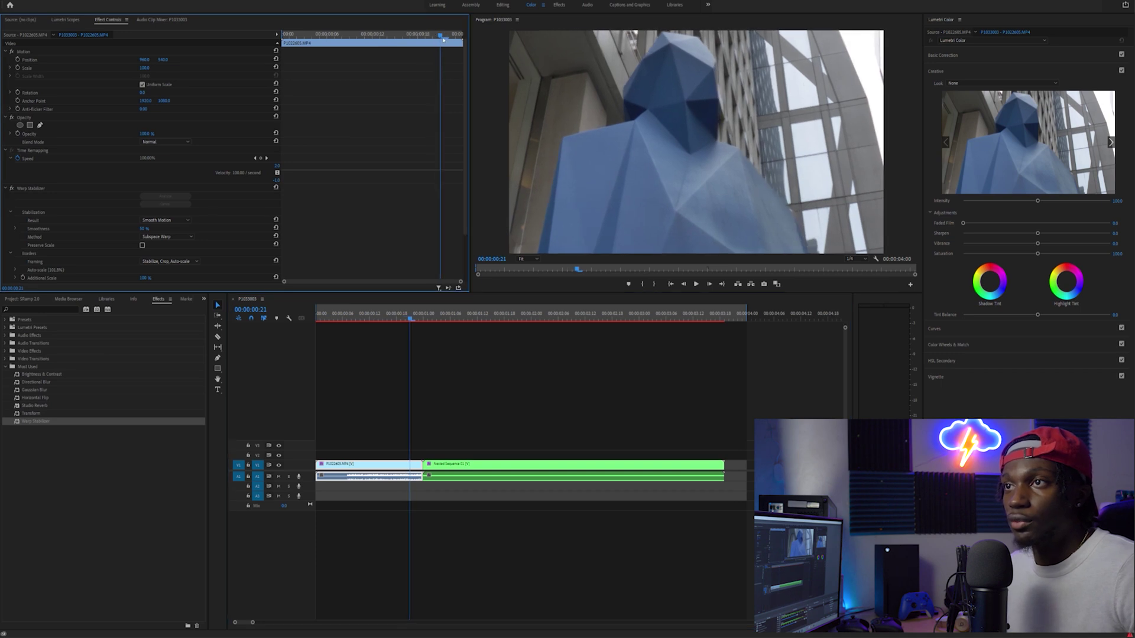
pyautogui.click(261, 159)
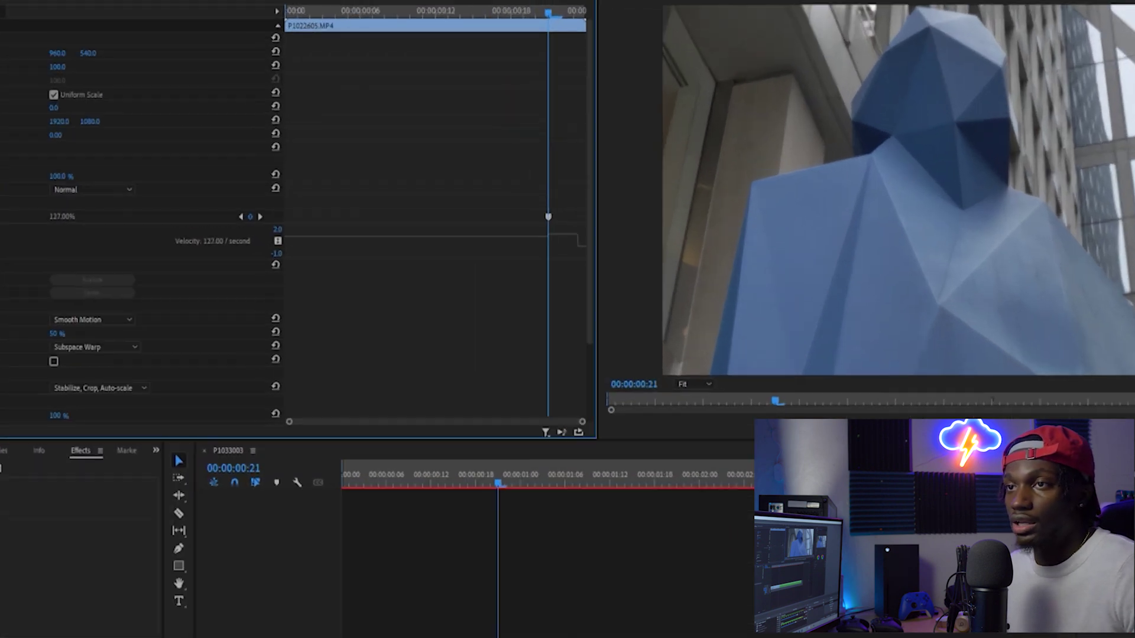
pyautogui.moveTo(455, 174); pyautogui.dragTo(456, 167)
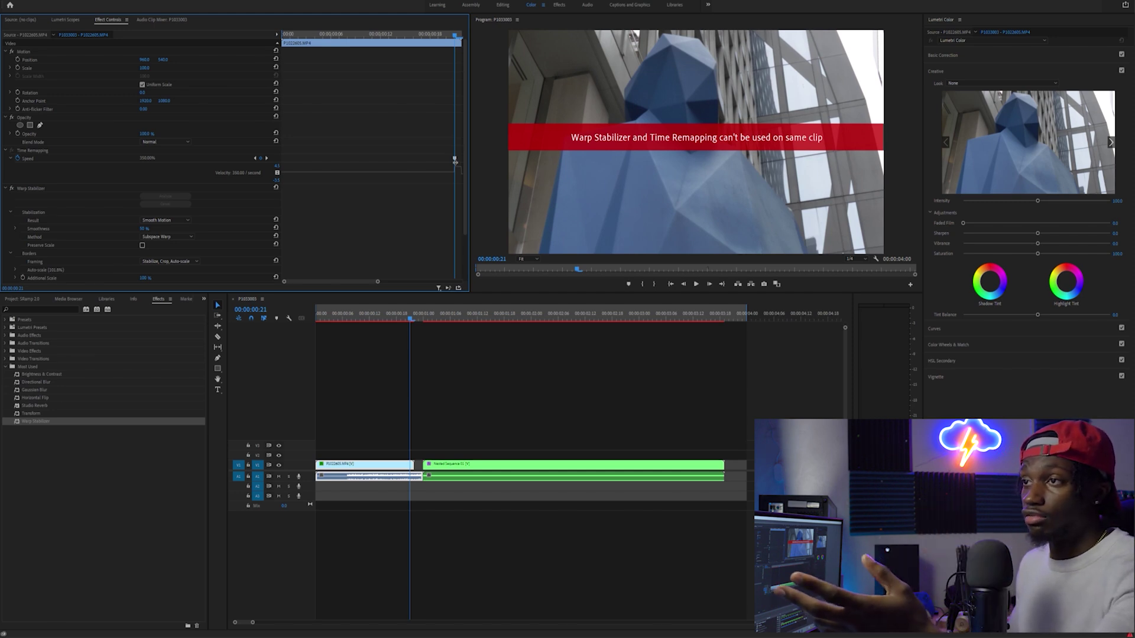
# Undo the 350% speed ramp on the stabilised P1022605 clip.
pyautogui.click(455, 162)
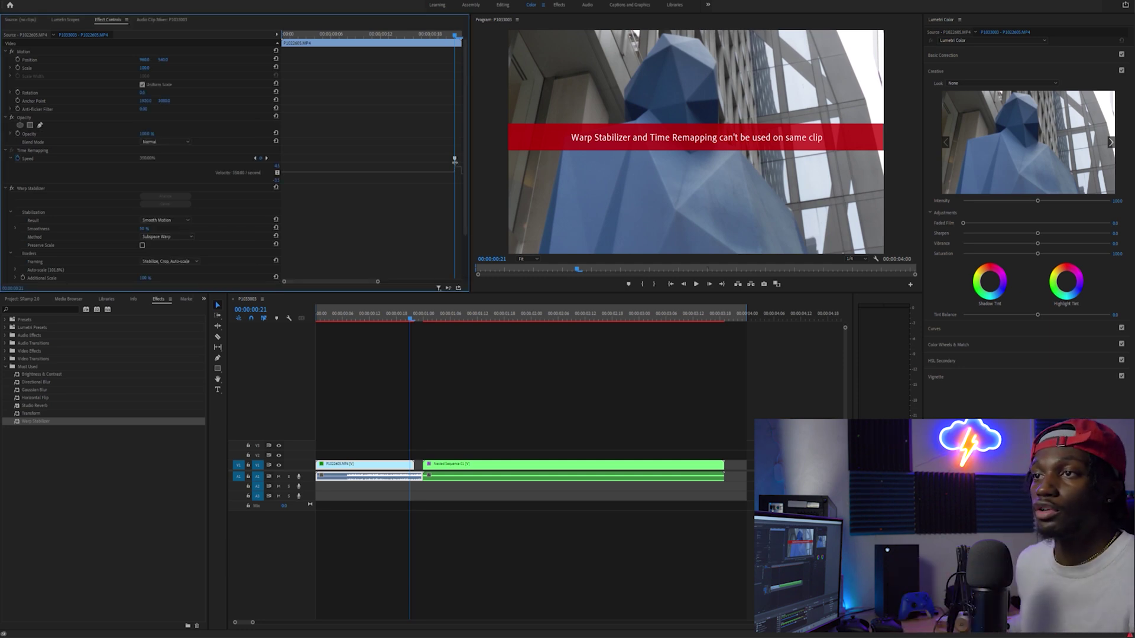
pyautogui.hotkey('ctrl', 'z')
pyautogui.click(374, 466)
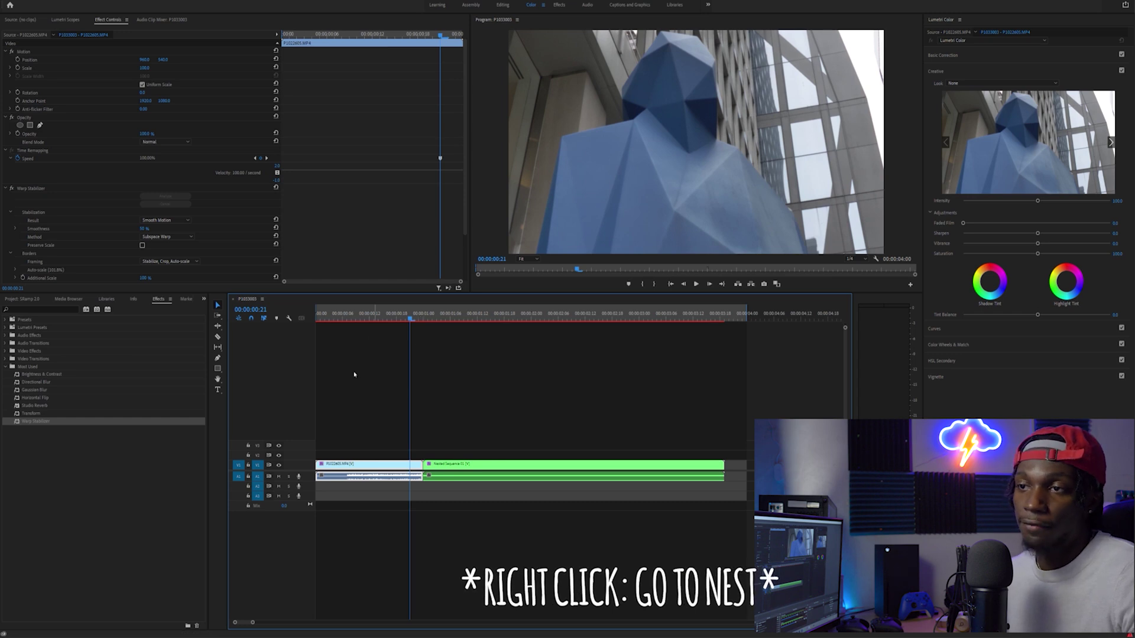
# Nest the first V1 clip as Nested Sequence 02 and show its Speed graph.
pyautogui.click(364, 465)
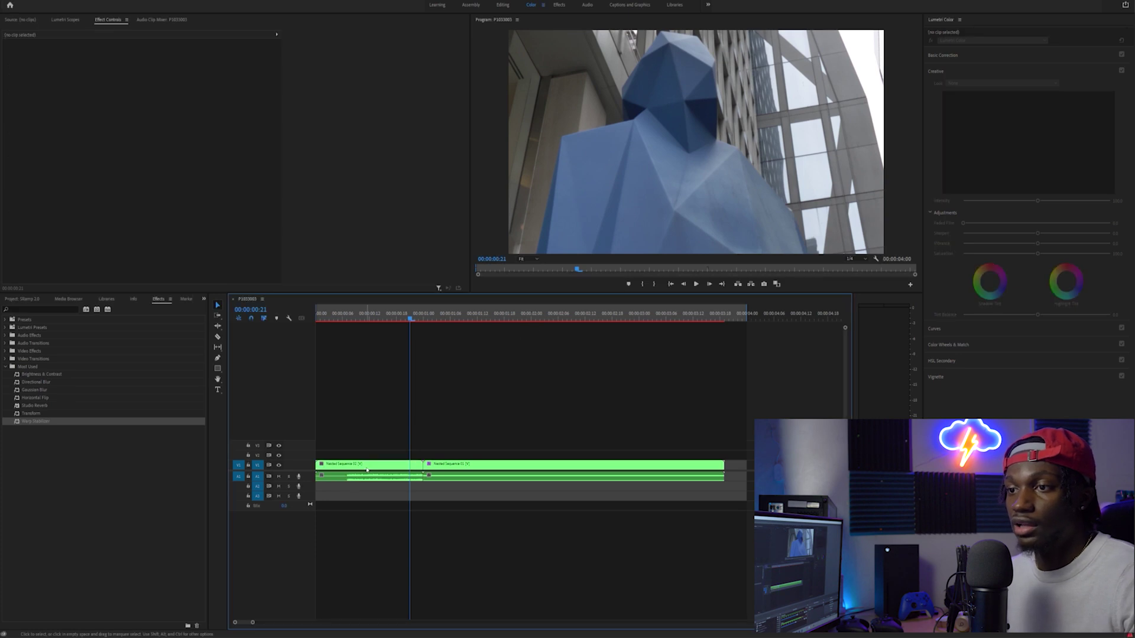
pyautogui.click(367, 467)
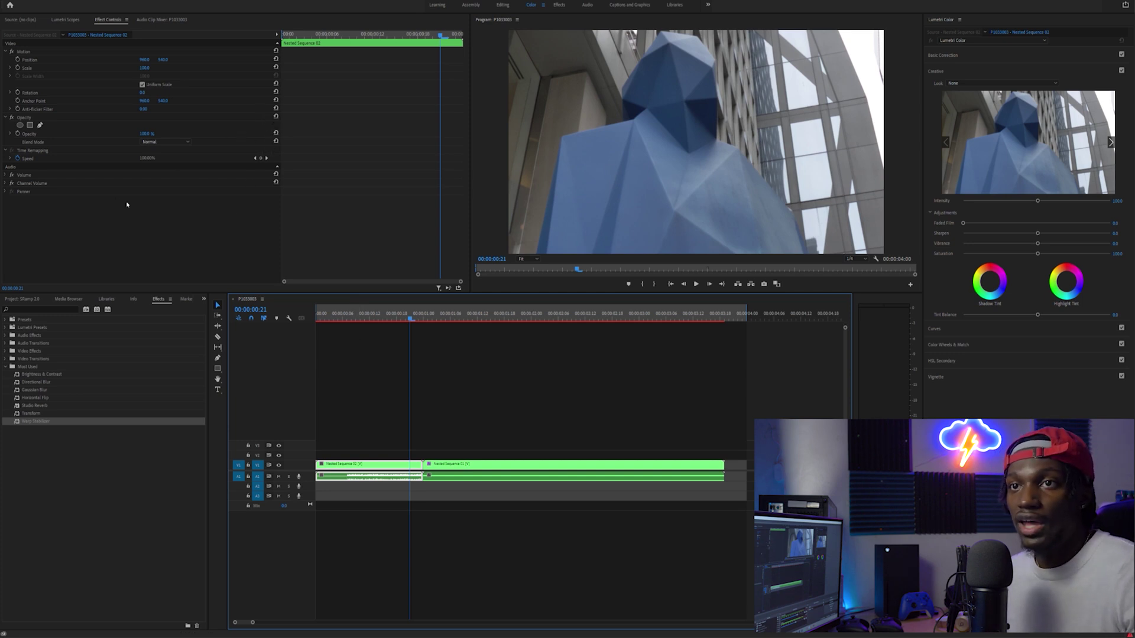
pyautogui.click(10, 159)
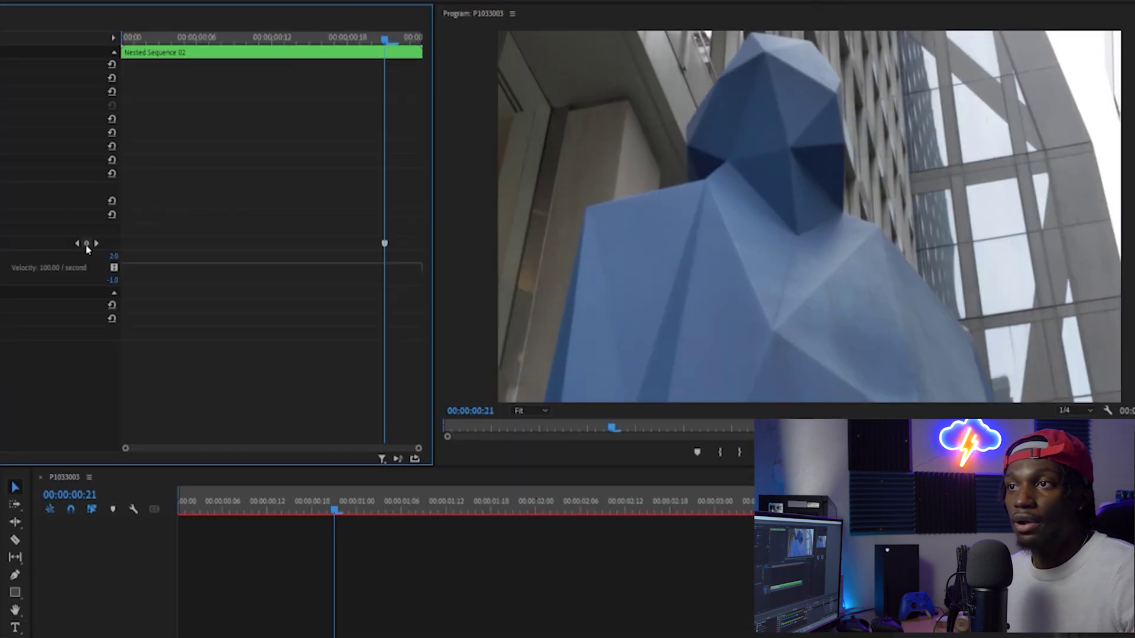
# Raise Nested Sequence 02's speed after its keyframe to 354%, undoing a trial end-keyframe nudge.
pyautogui.moveTo(406, 269); pyautogui.dragTo(406, 259)
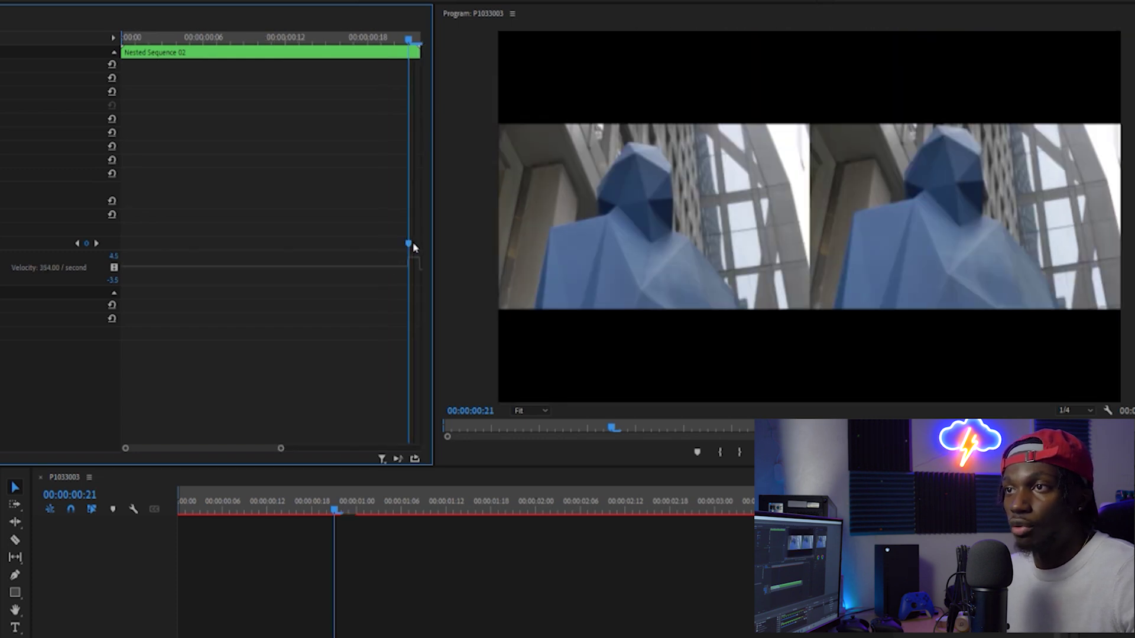
pyautogui.click(421, 246)
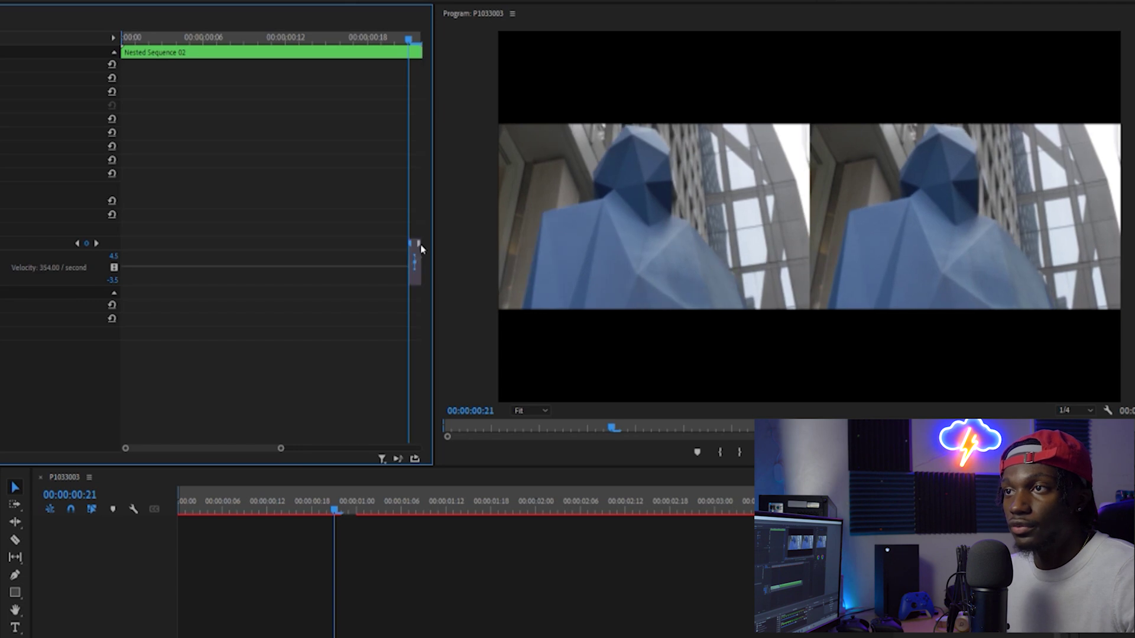
pyautogui.moveTo(413, 243); pyautogui.dragTo(395, 244)
pyautogui.hotkey('ctrl', 'z')
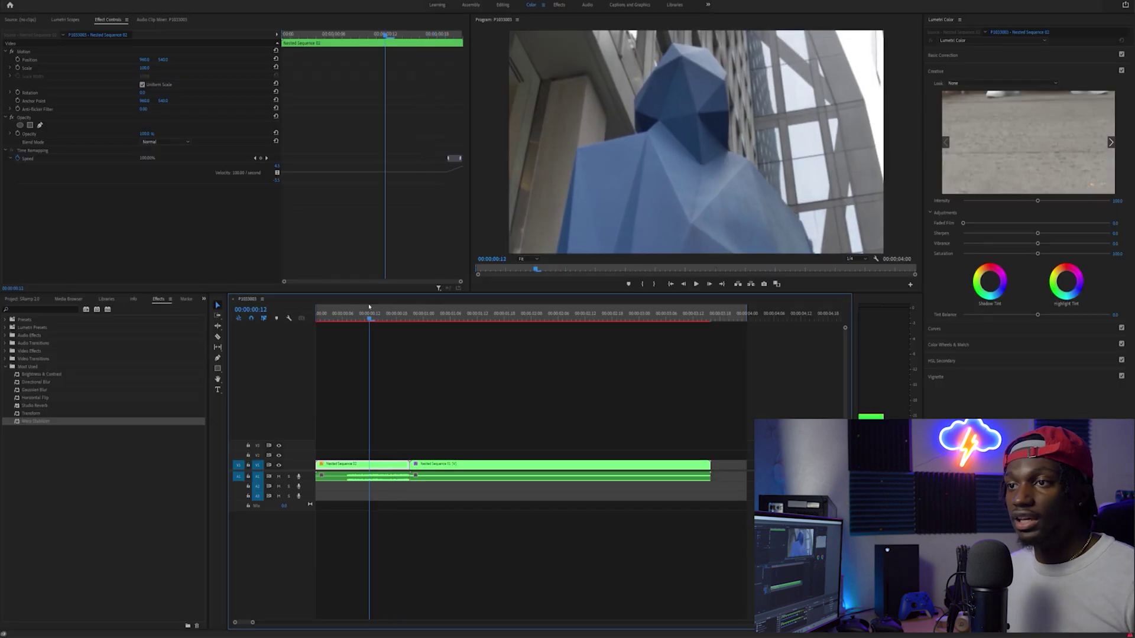
# Split the statue clip's end speed keyframe into a gradual ramp, checking playback across the cut.
pyautogui.click(459, 159)
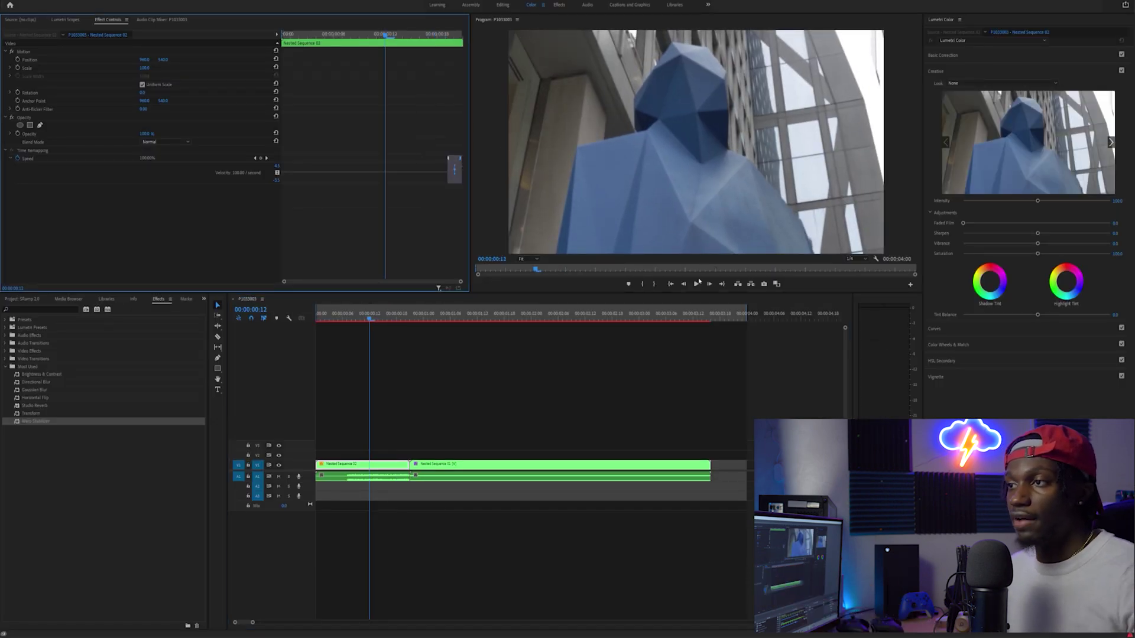
pyautogui.click(697, 285)
pyautogui.click(697, 284)
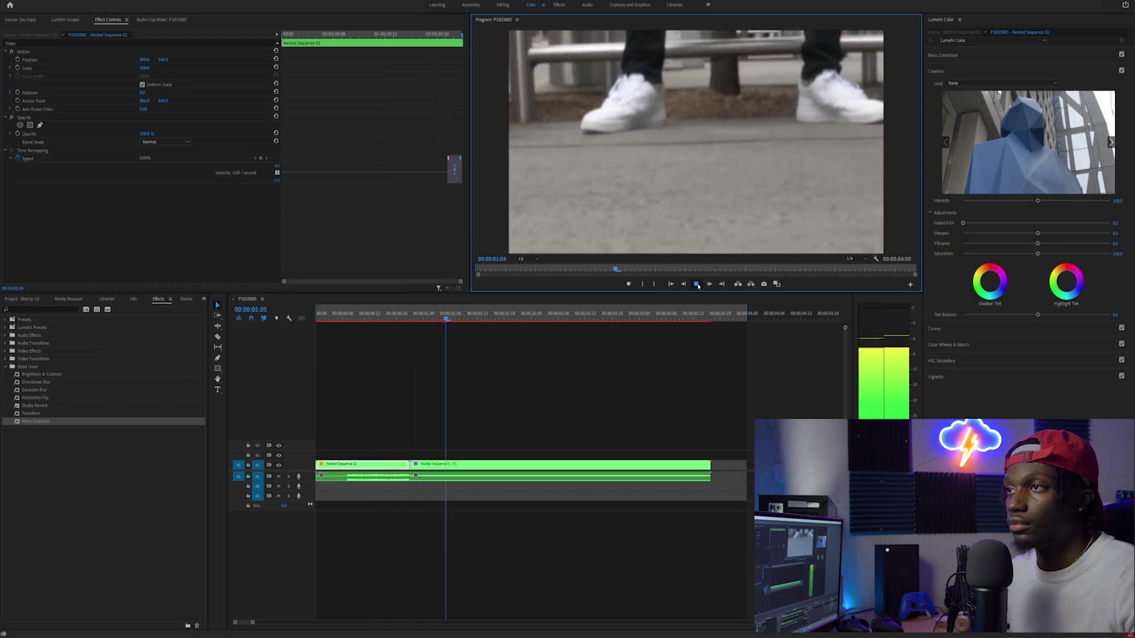
pyautogui.click(396, 315)
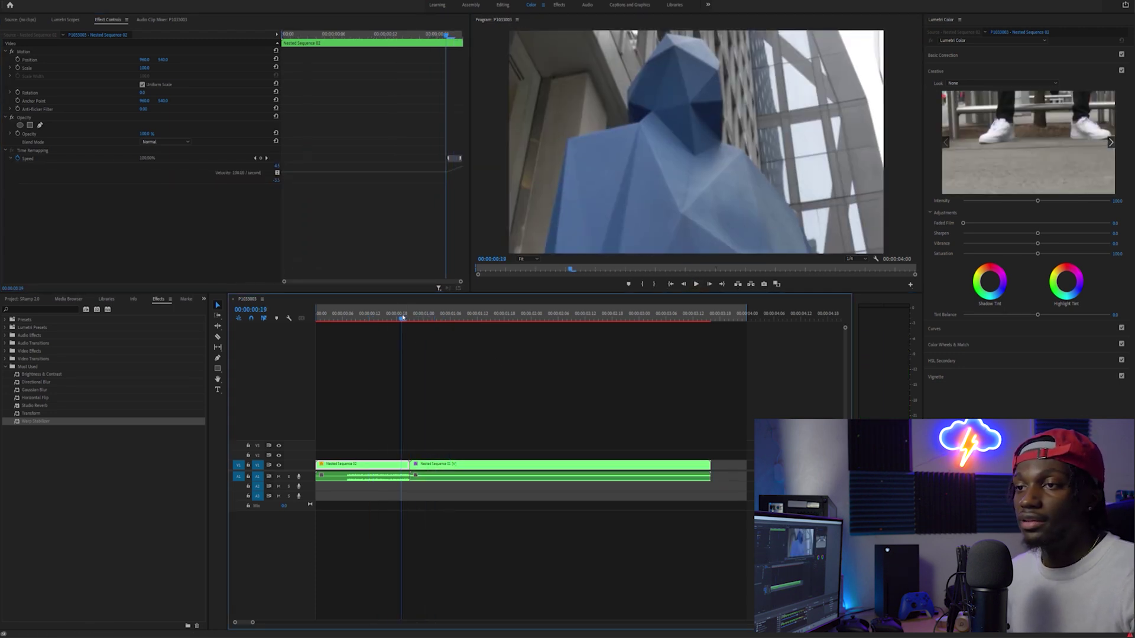
pyautogui.moveTo(450, 161); pyautogui.dragTo(458, 181)
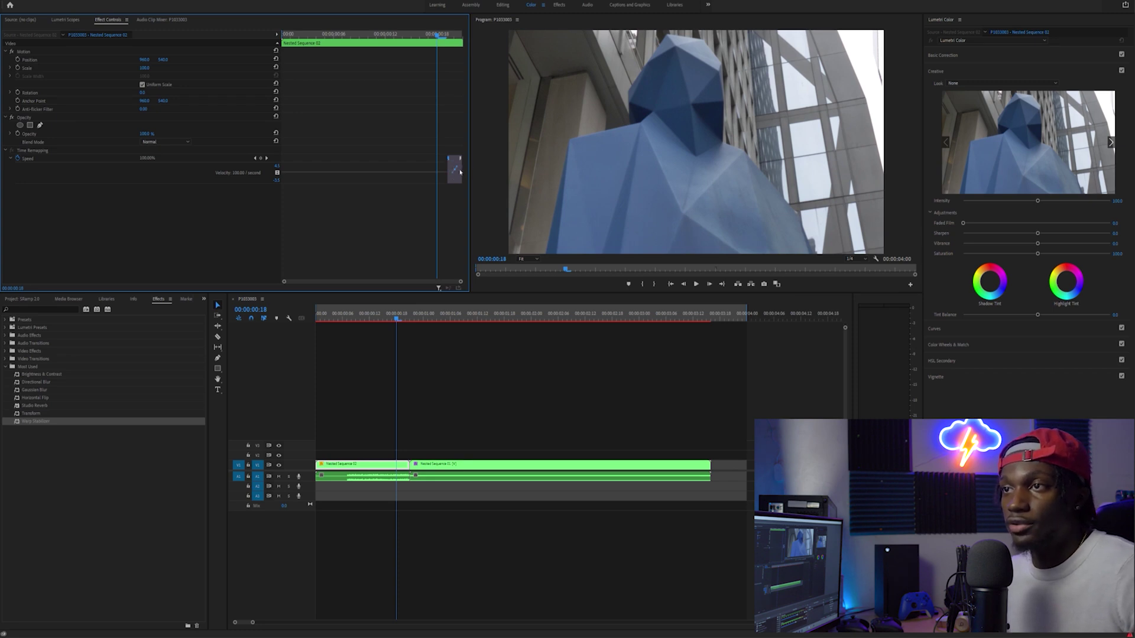
pyautogui.moveTo(464, 170); pyautogui.dragTo(463, 171)
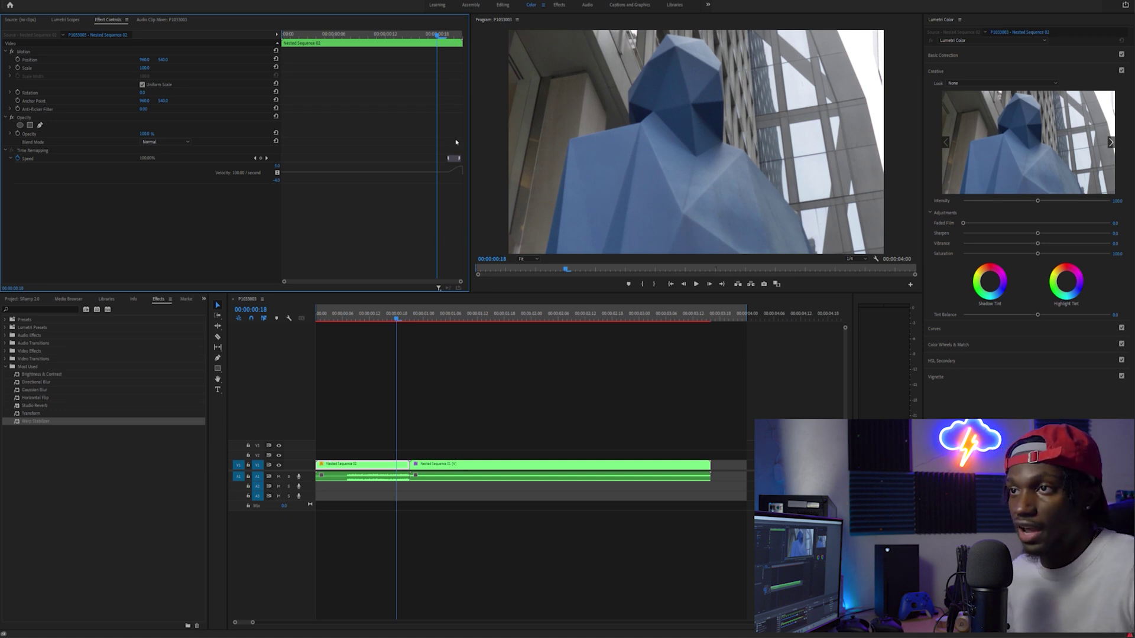
pyautogui.click(414, 319)
# Scrub the second nested clip and add a Speed keyframe, undoing a trial shortening.
pyautogui.moveTo(414, 318); pyautogui.dragTo(602, 320)
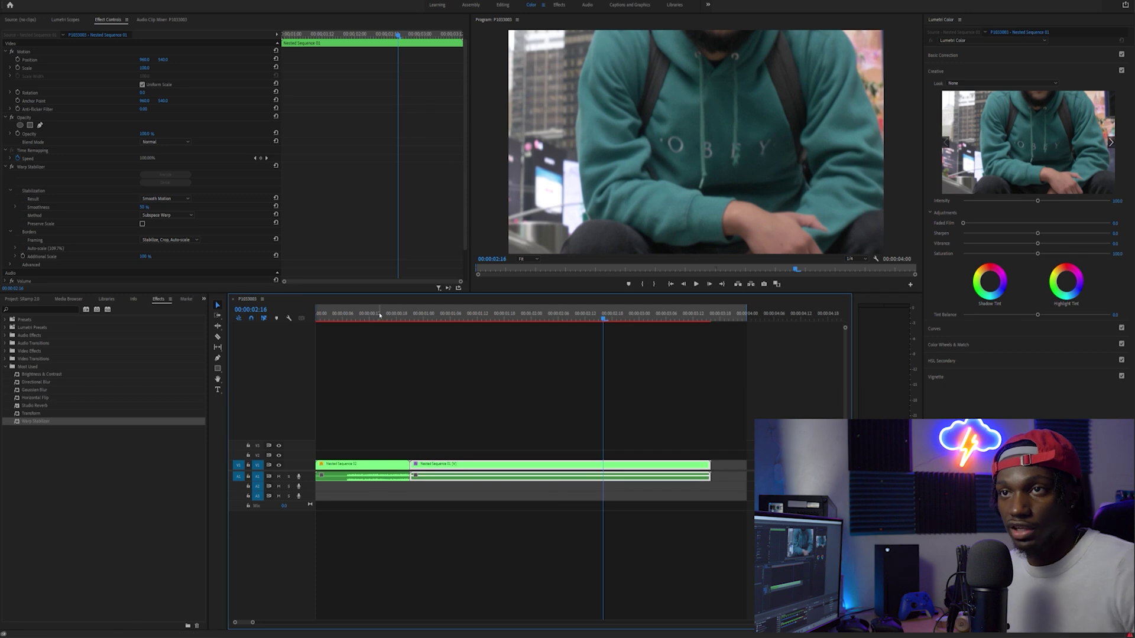
pyautogui.click(260, 158)
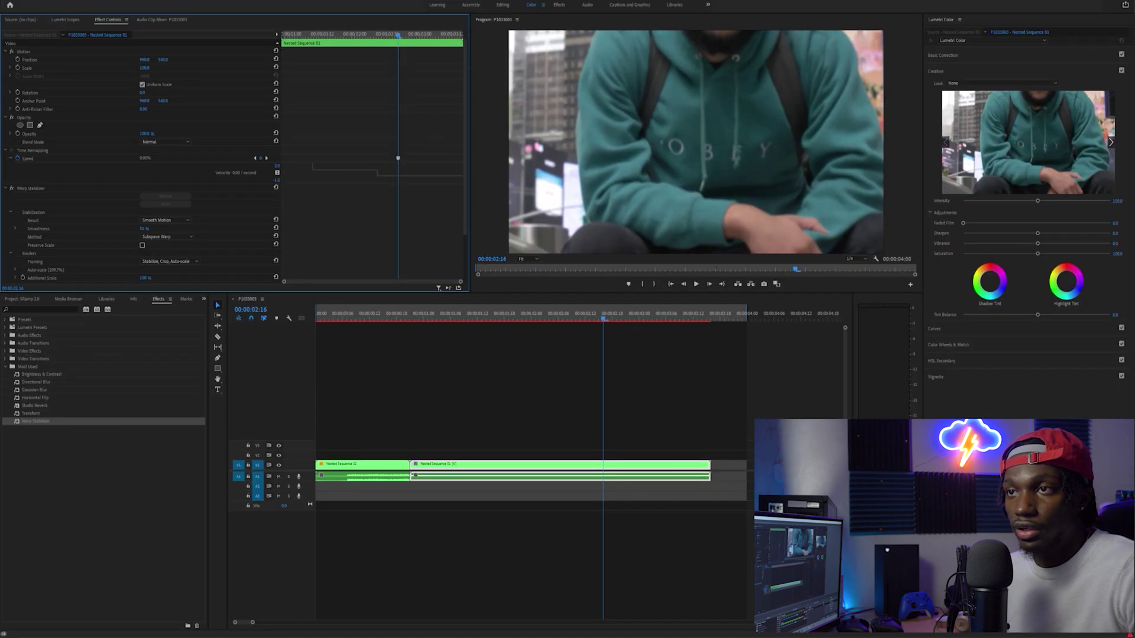
pyautogui.hotkey('ctrl', 'z')
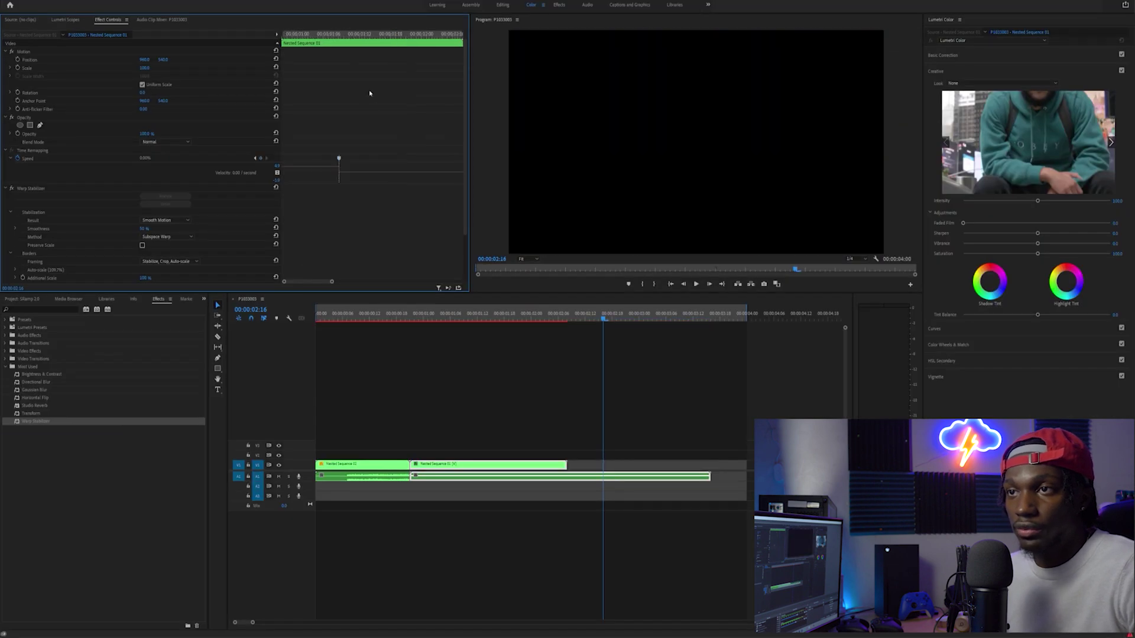
pyautogui.hotkey('ctrl', 'z')
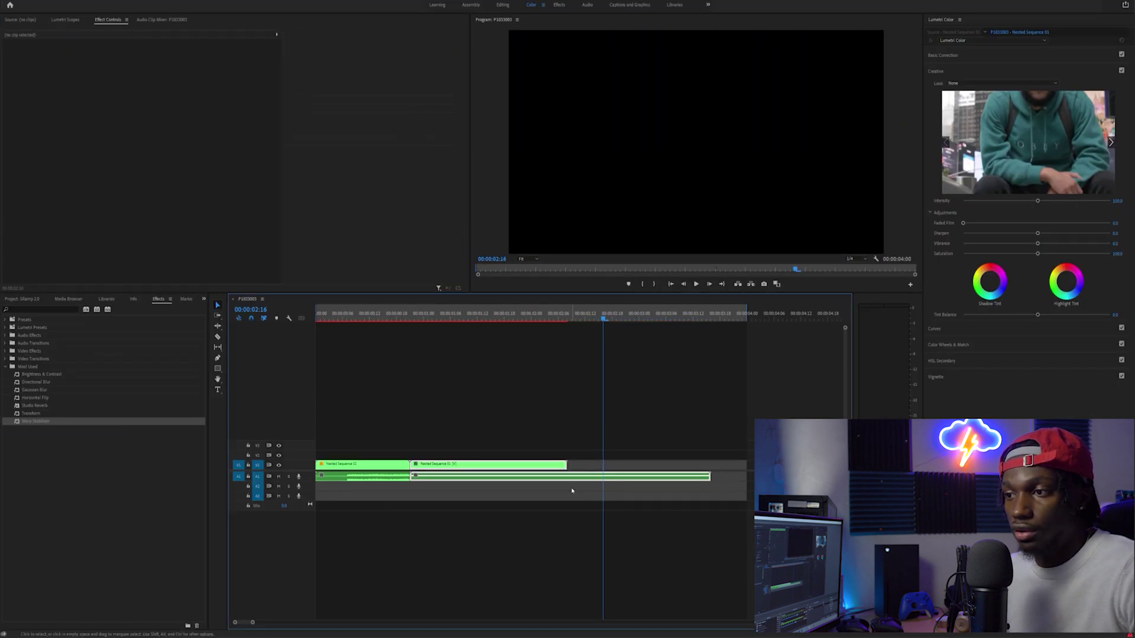
# Add a Speed keyframe on the second clip and speed up its opening section, tightening the keyframe.
pyautogui.click(433, 318)
pyautogui.moveTo(438, 318); pyautogui.dragTo(616, 312)
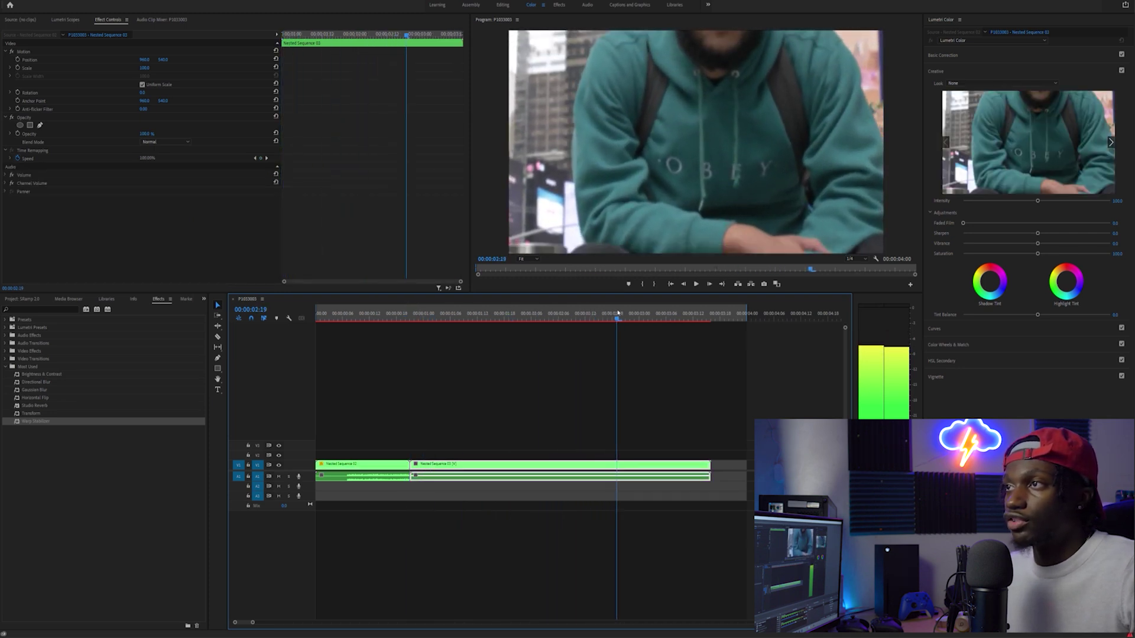
pyautogui.press('Right')
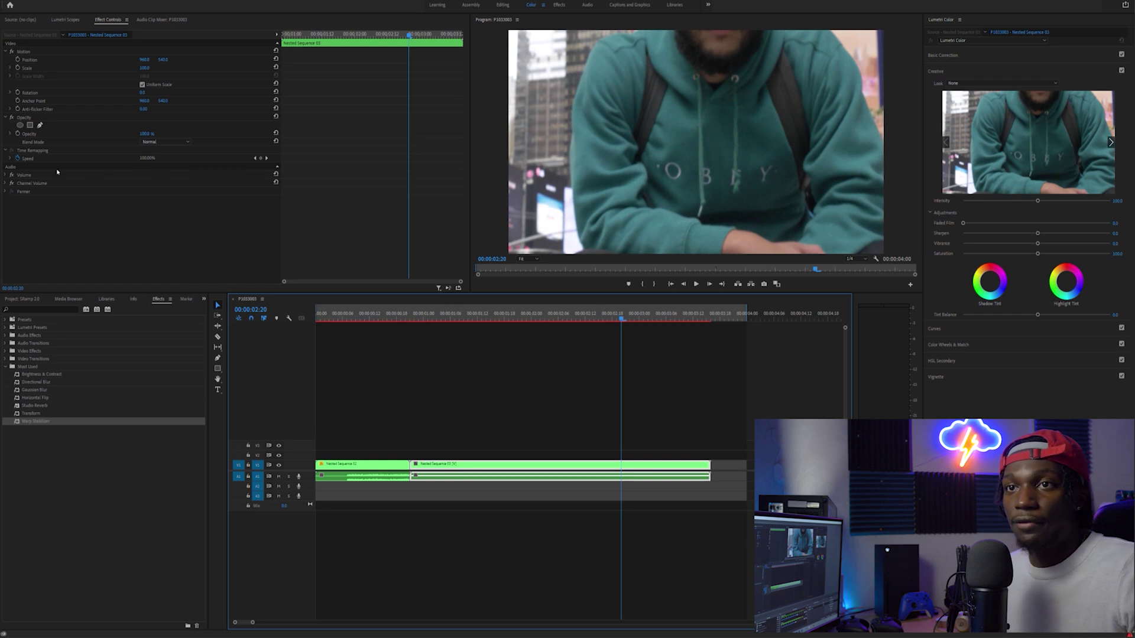
pyautogui.click(10, 159)
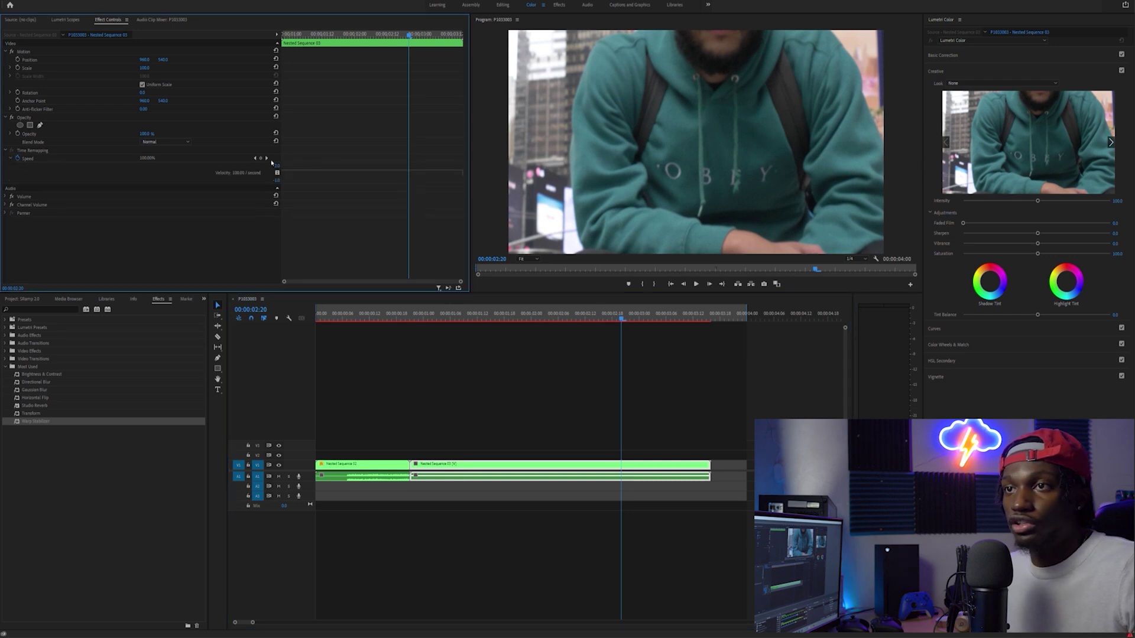
pyautogui.click(261, 158)
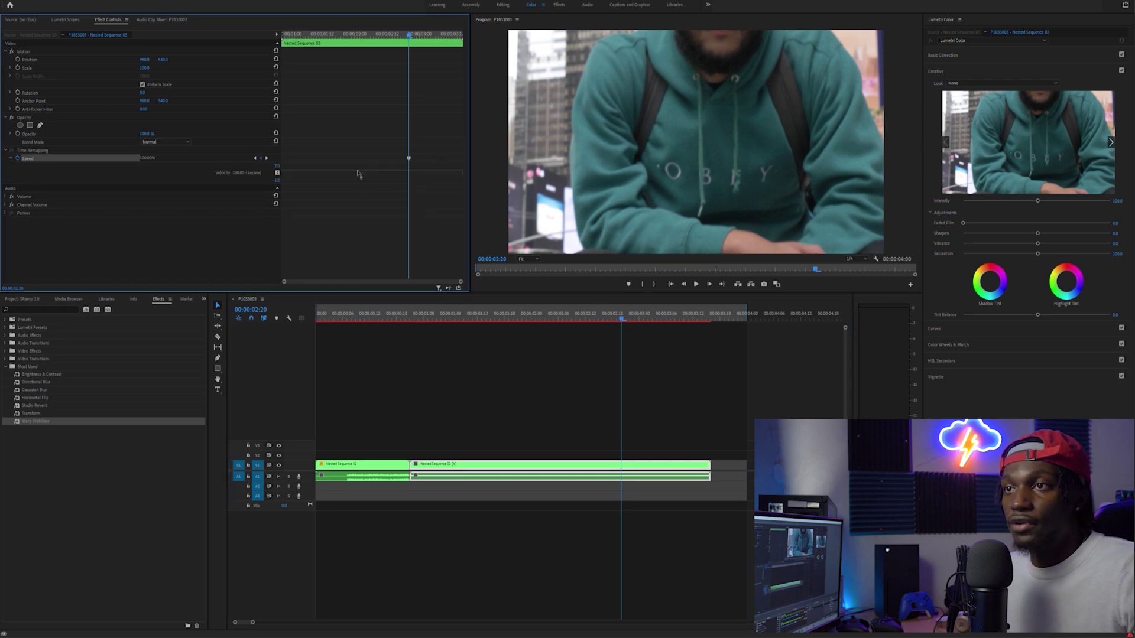
pyautogui.moveTo(358, 174); pyautogui.dragTo(358, 163)
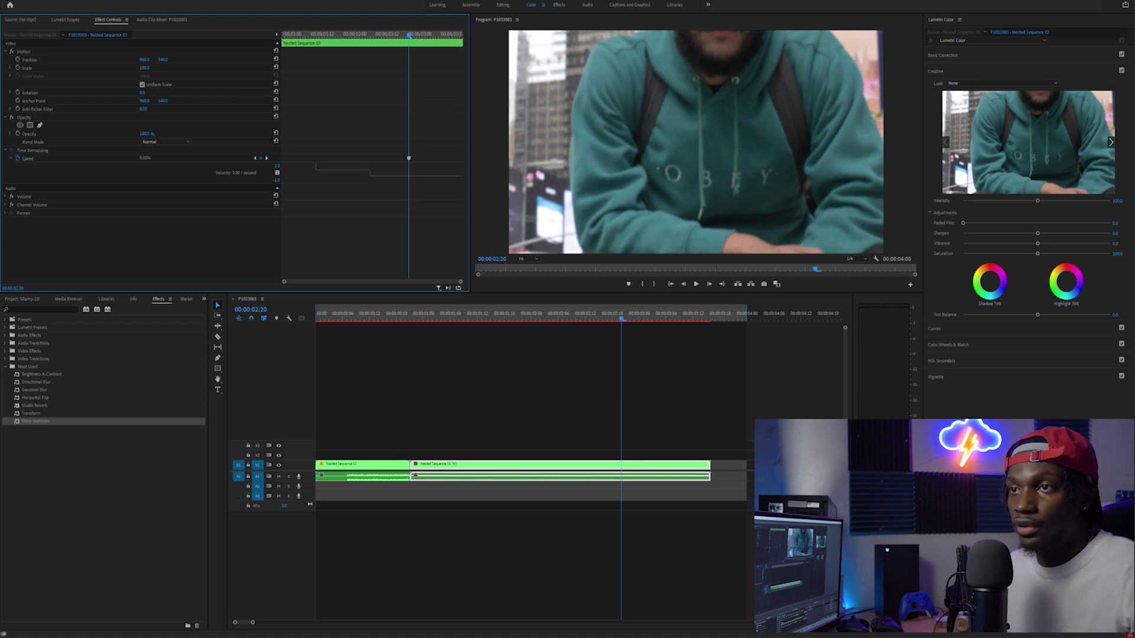
pyautogui.moveTo(409, 158); pyautogui.dragTo(351, 158)
# Delete the leftover A1 audio tail, then begin splitting the speed keyframe into a ramp.
pyautogui.click(669, 482)
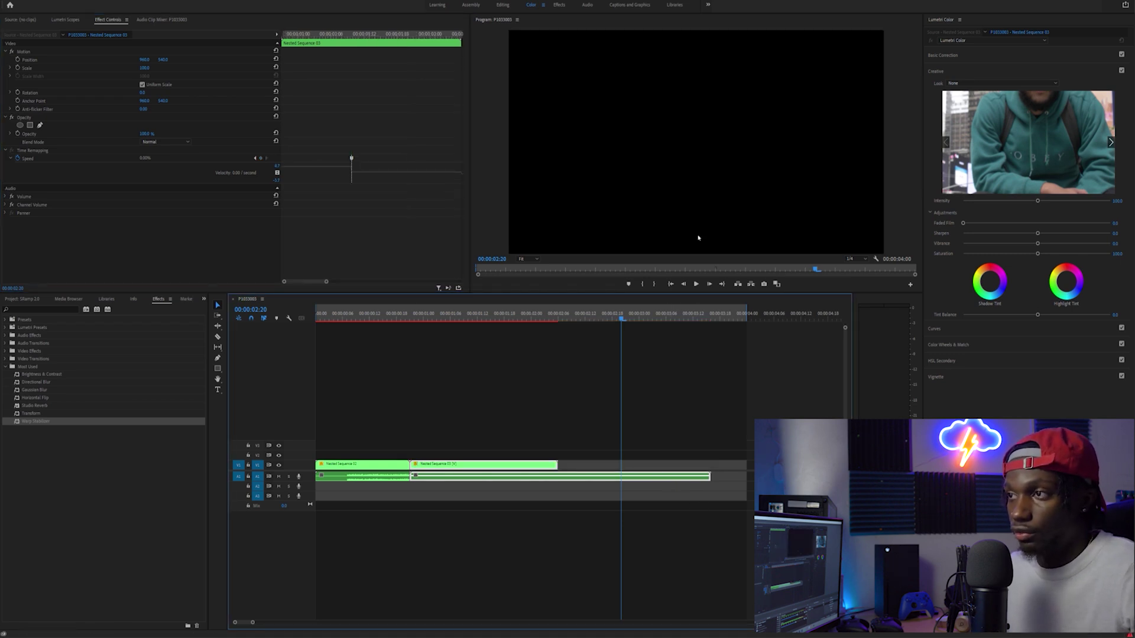
pyautogui.click(684, 197)
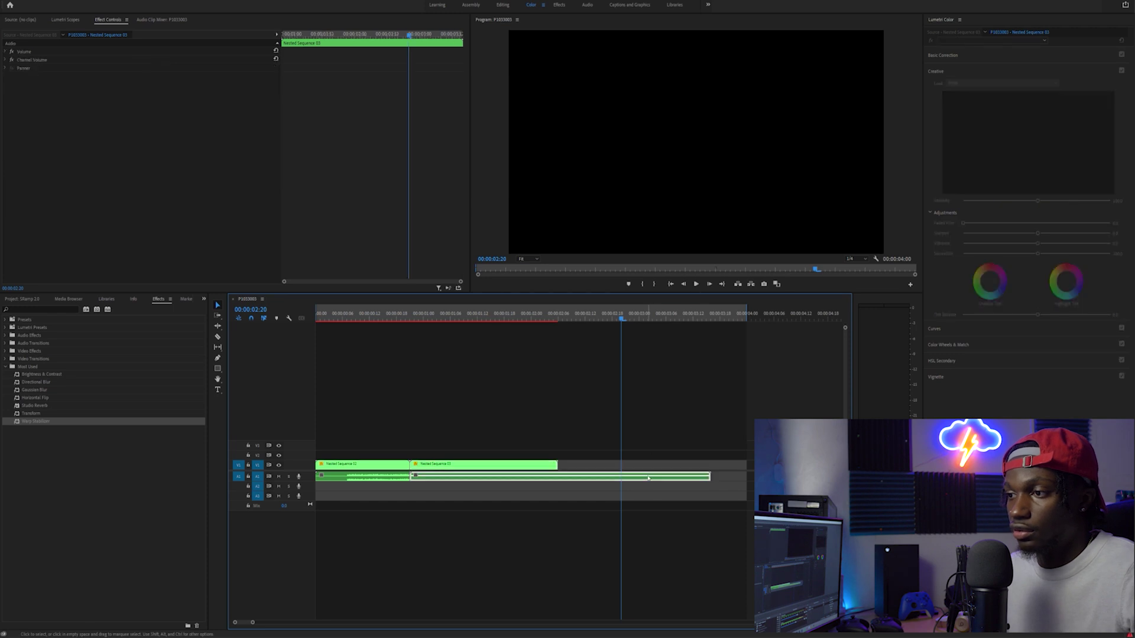
pyautogui.press('Delete')
pyautogui.click(484, 464)
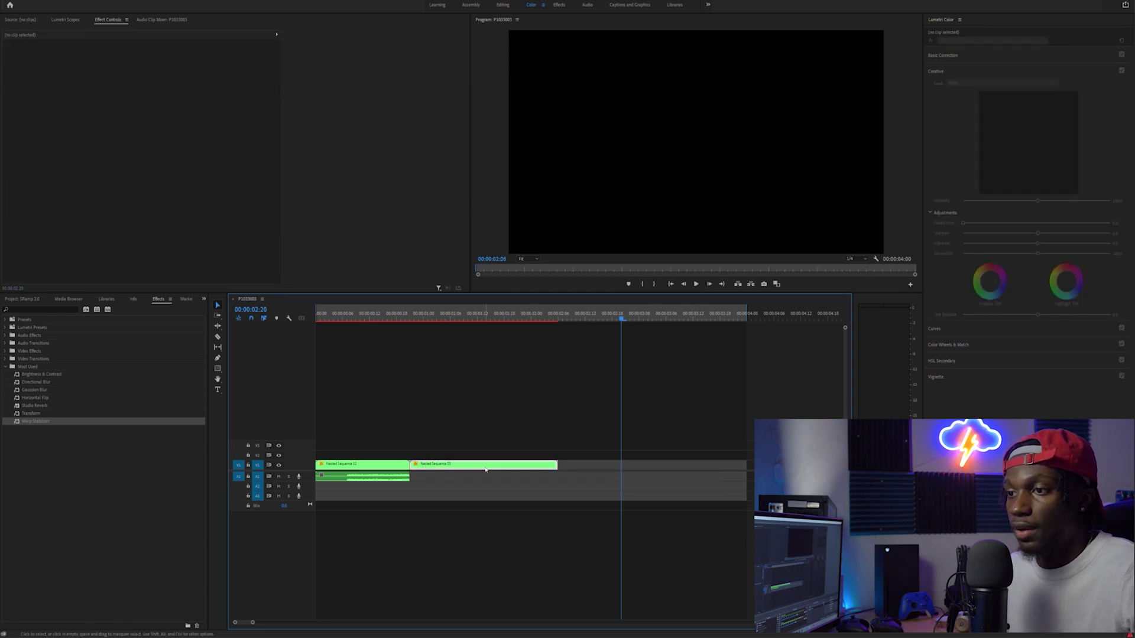
pyautogui.moveTo(351, 159); pyautogui.dragTo(291, 158)
# Park the playhead just before the cut and select the speed ramp transition.
pyautogui.click(397, 319)
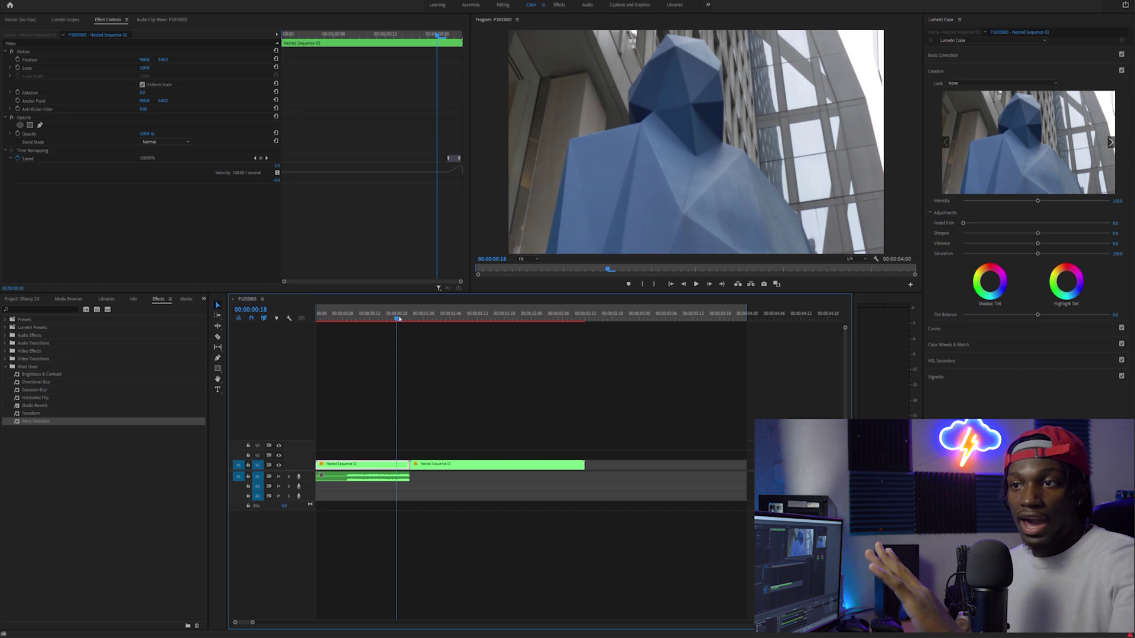
pyautogui.click(409, 319)
pyautogui.click(414, 319)
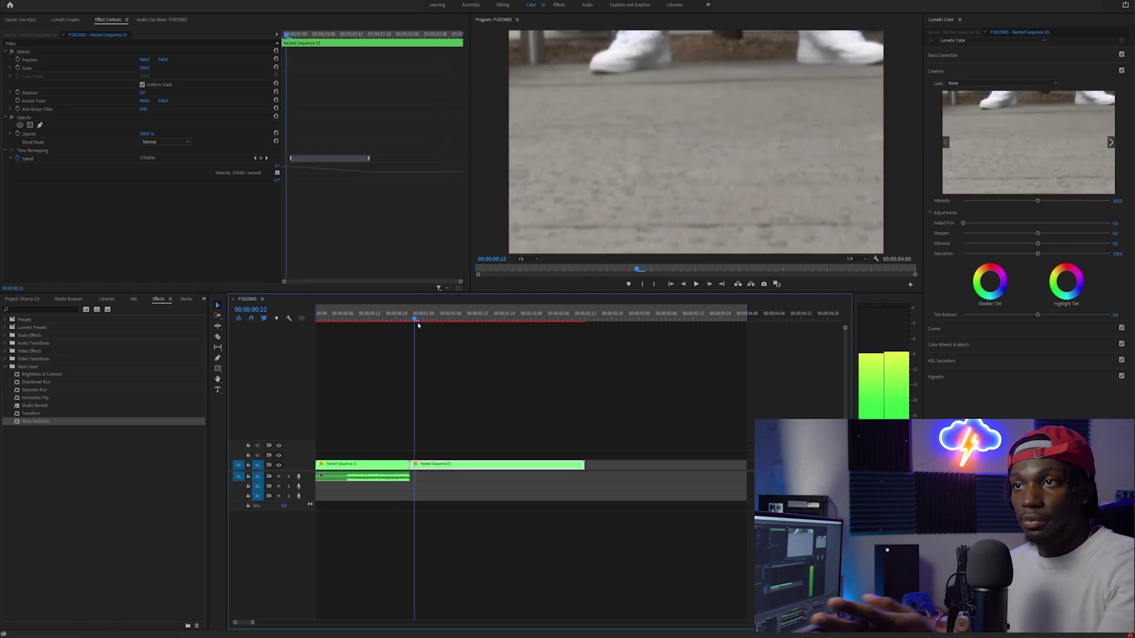
pyautogui.moveTo(404, 316); pyautogui.dragTo(388, 314)
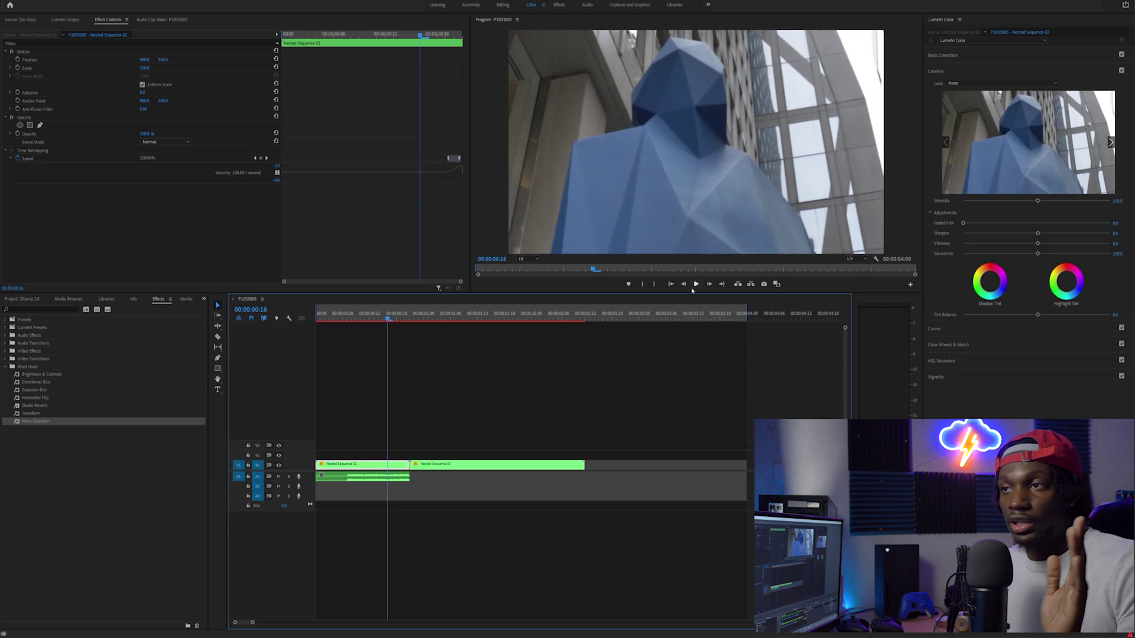
pyautogui.click(450, 177)
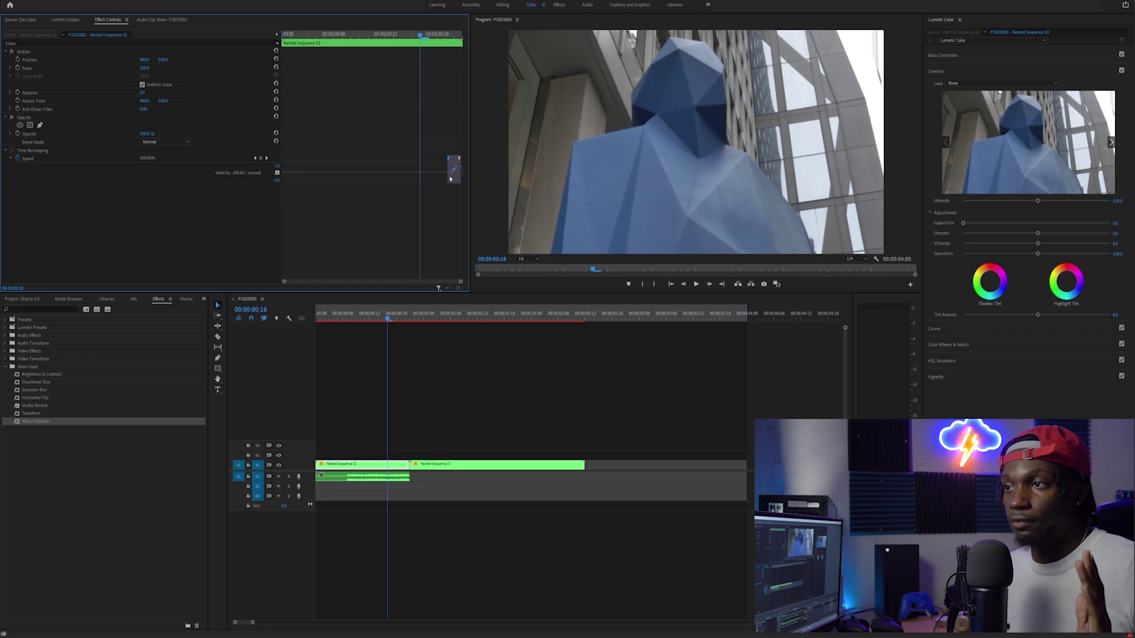
# Play back across the cut, then reselect the second clip's speed ramp segment.
pyautogui.click(696, 285)
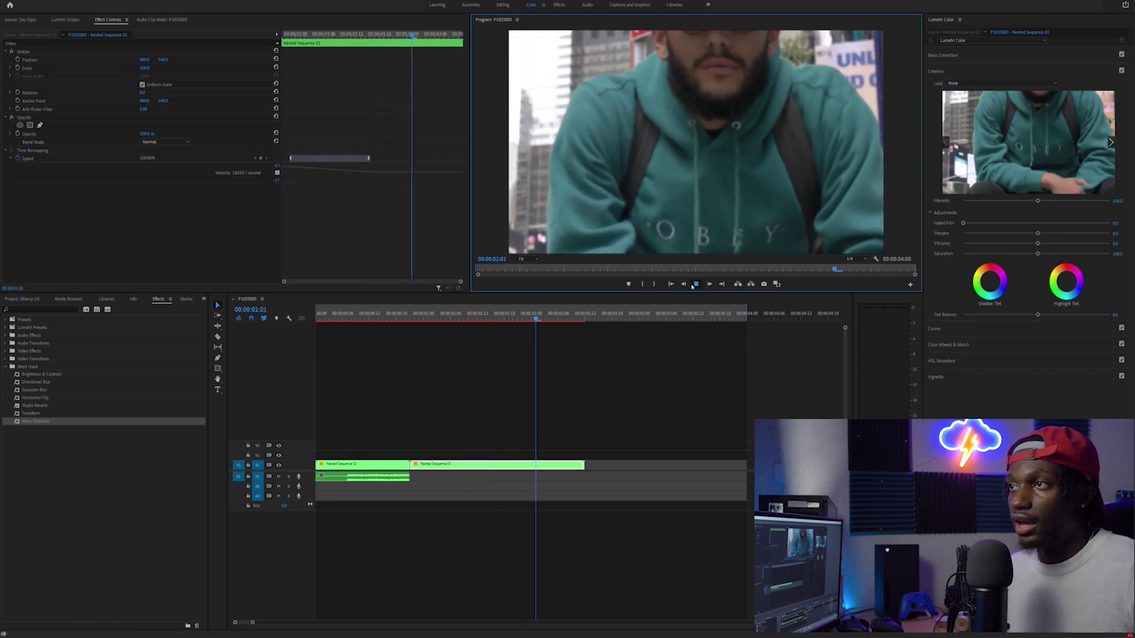
pyautogui.click(387, 317)
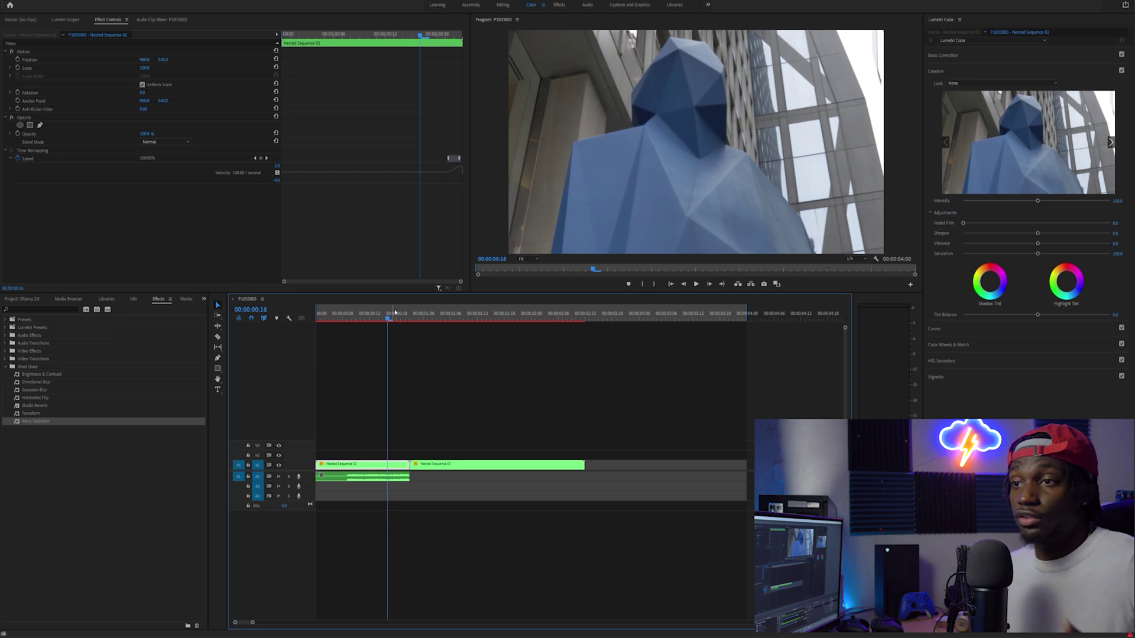
pyautogui.click(422, 464)
pyautogui.click(336, 177)
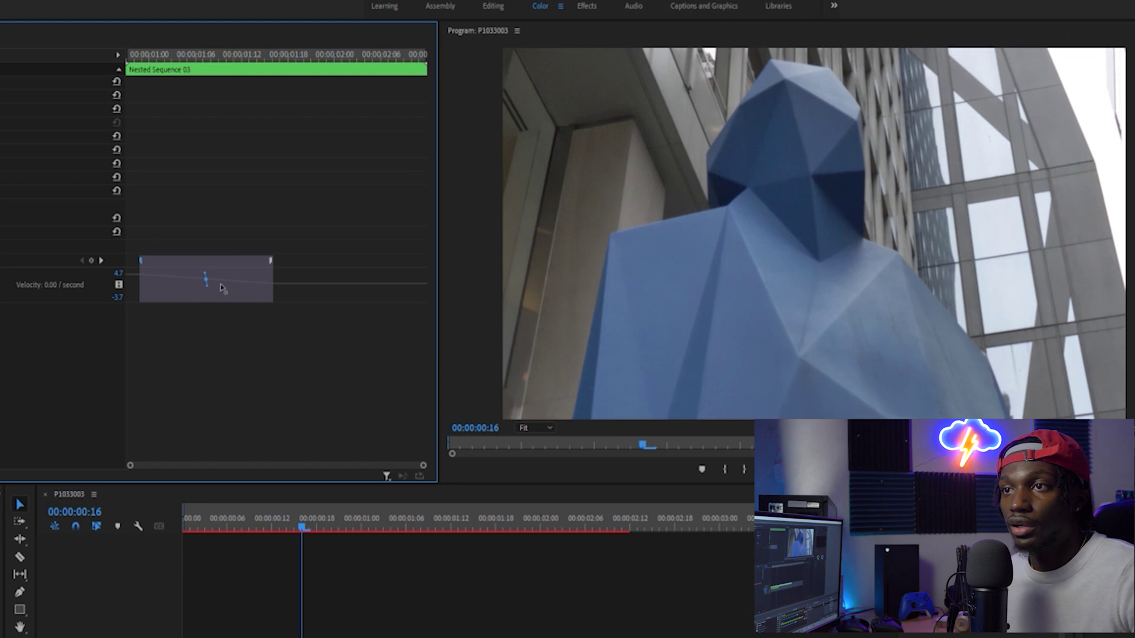
# Drag the speed ramp's Bezier handle into a smooth curved ease, then return to 00:00:00:00.
pyautogui.moveTo(222, 288); pyautogui.dragTo(287, 278)
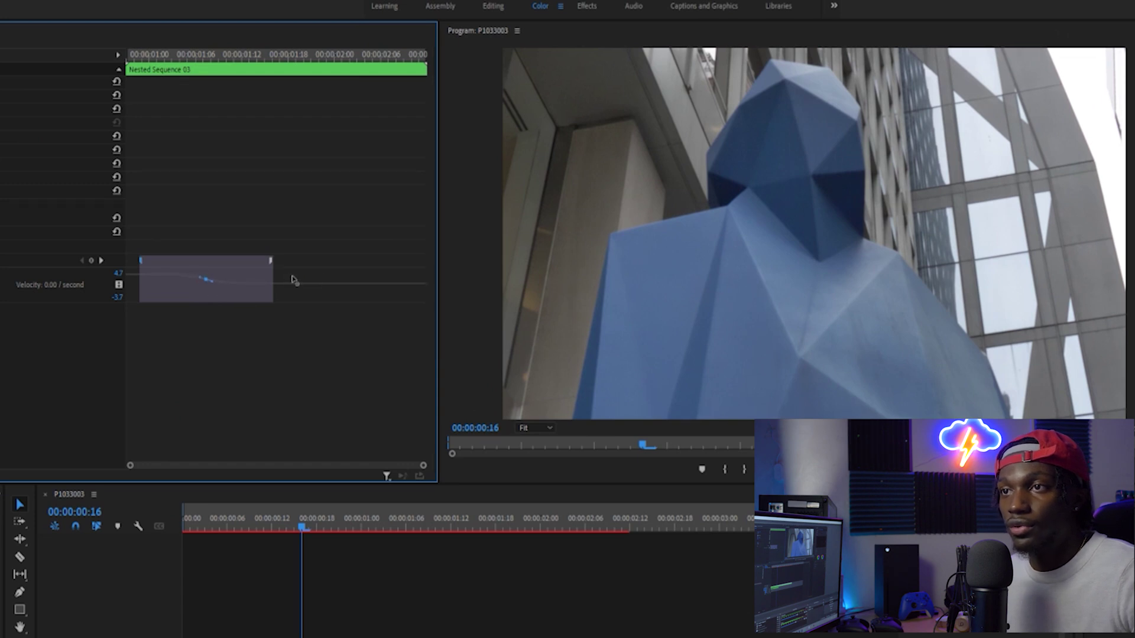
pyautogui.click(131, 278)
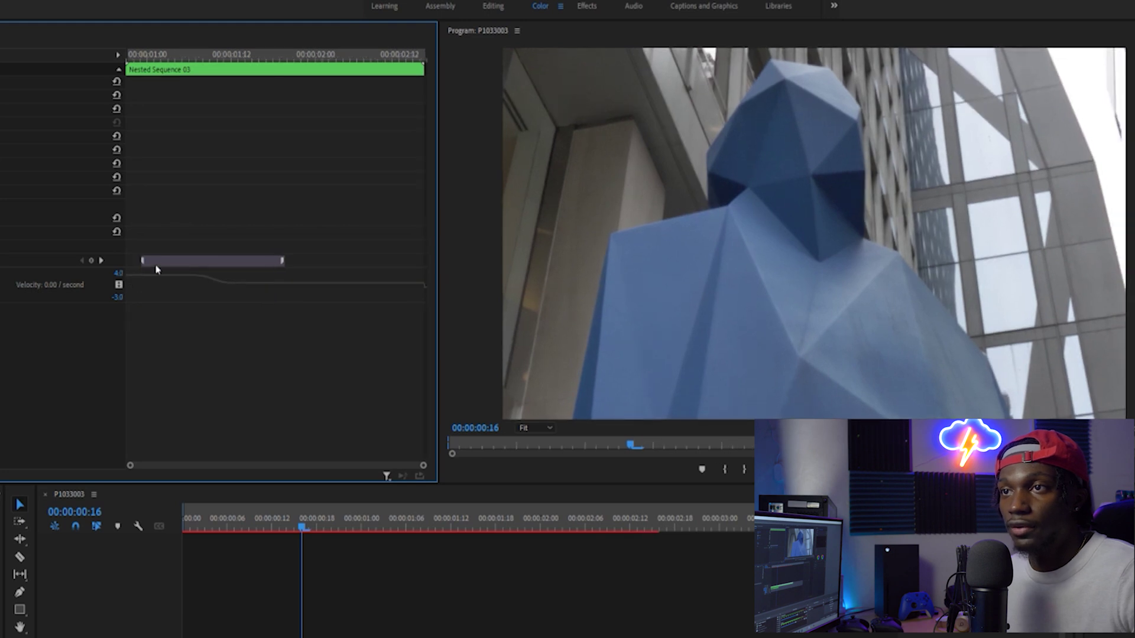
pyautogui.click(220, 282)
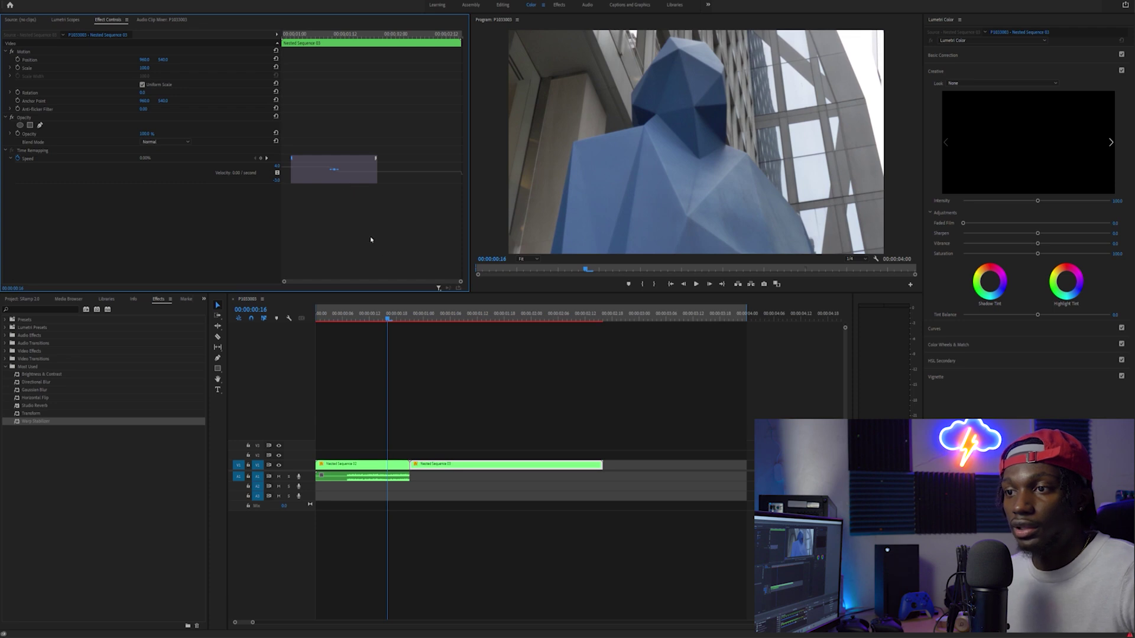
pyautogui.click(670, 284)
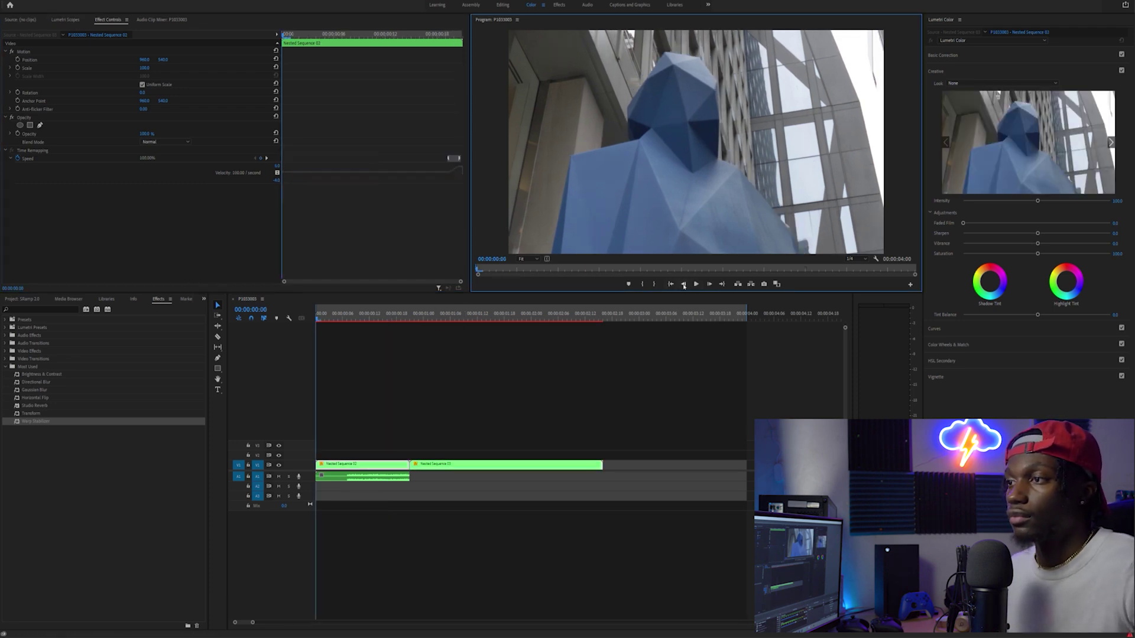
pyautogui.click(697, 285)
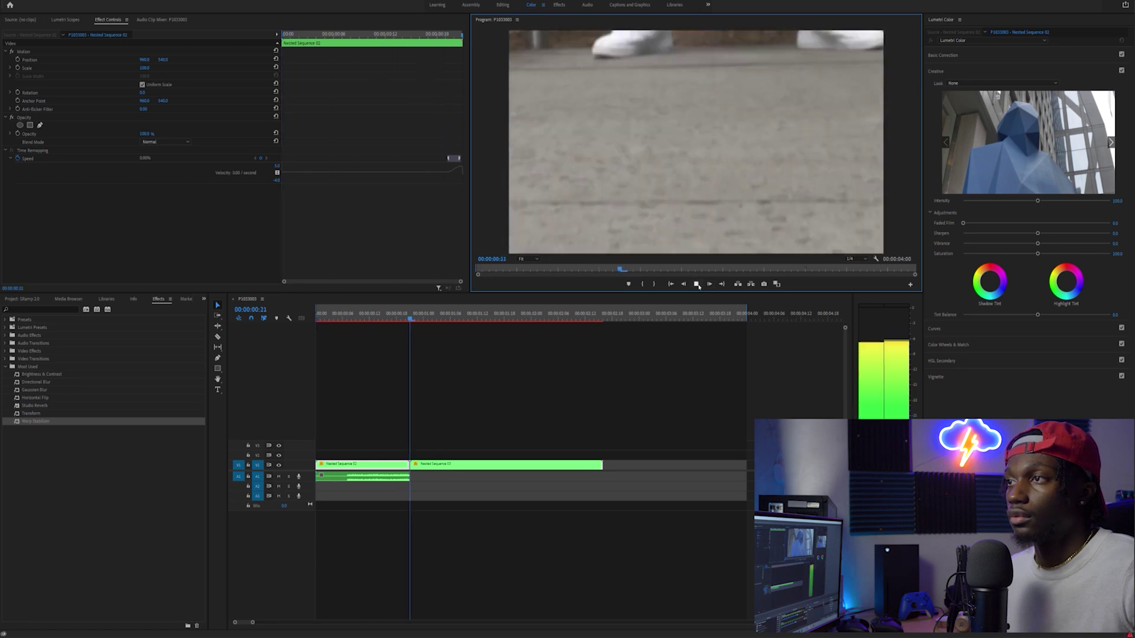
pyautogui.click(696, 284)
pyautogui.moveTo(363, 319); pyautogui.dragTo(317, 319)
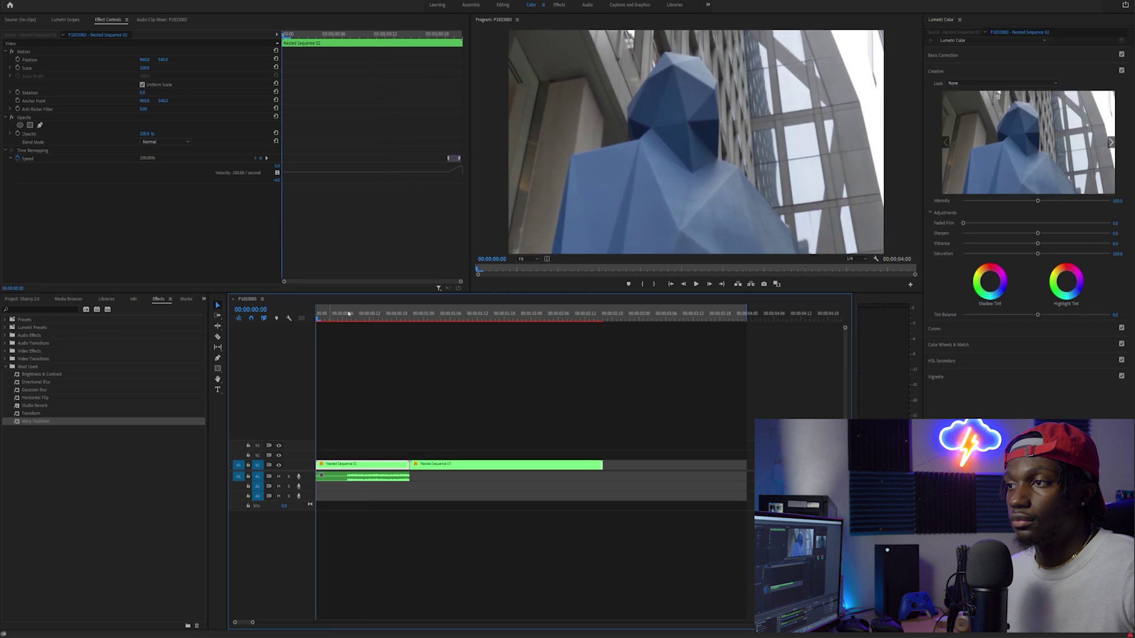
pyautogui.click(697, 284)
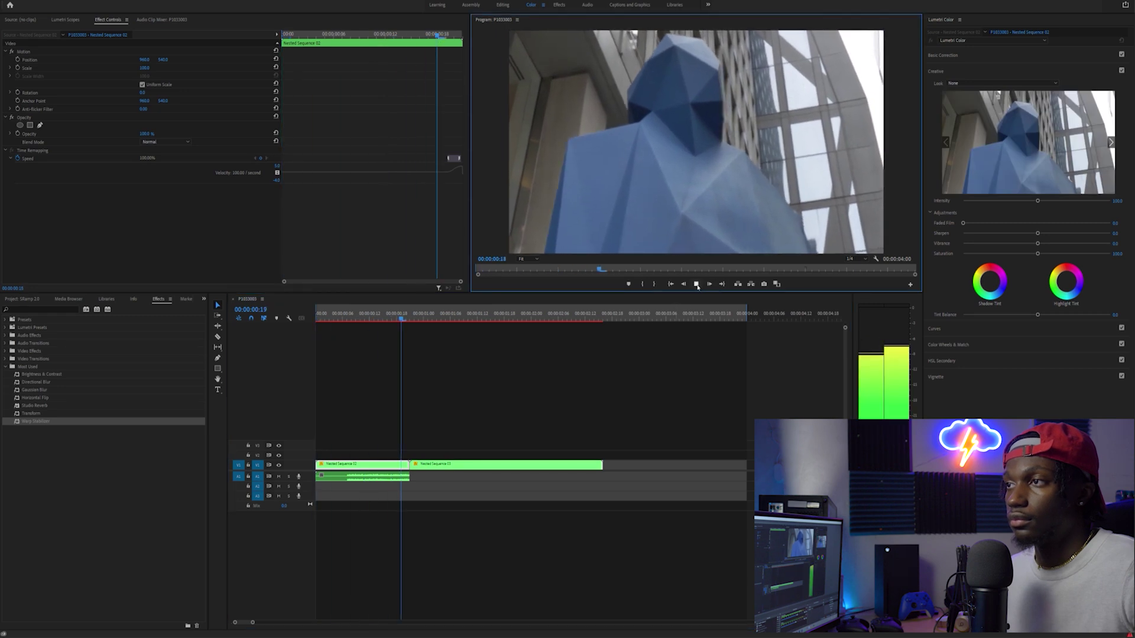
pyautogui.click(697, 284)
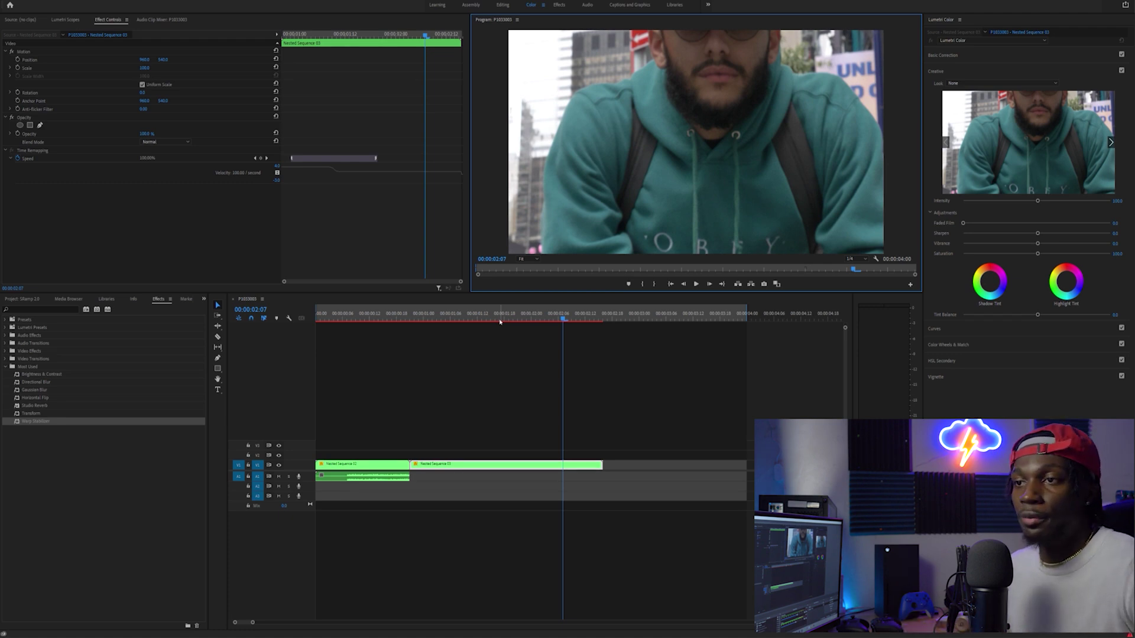
pyautogui.click(379, 316)
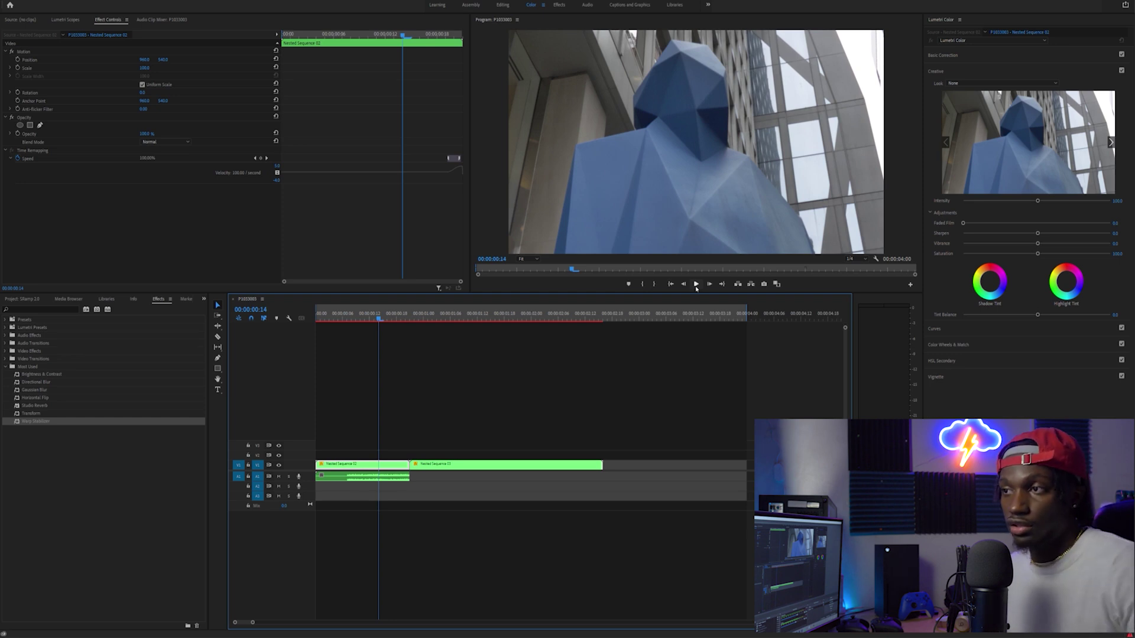
pyautogui.click(671, 284)
pyautogui.click(697, 284)
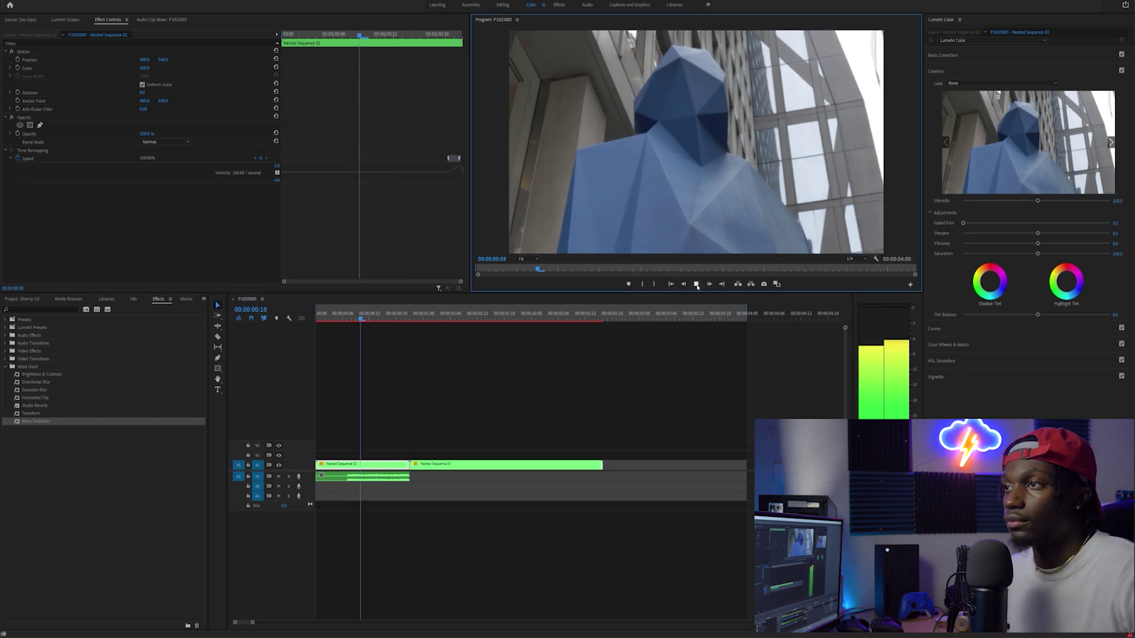
pyautogui.click(696, 285)
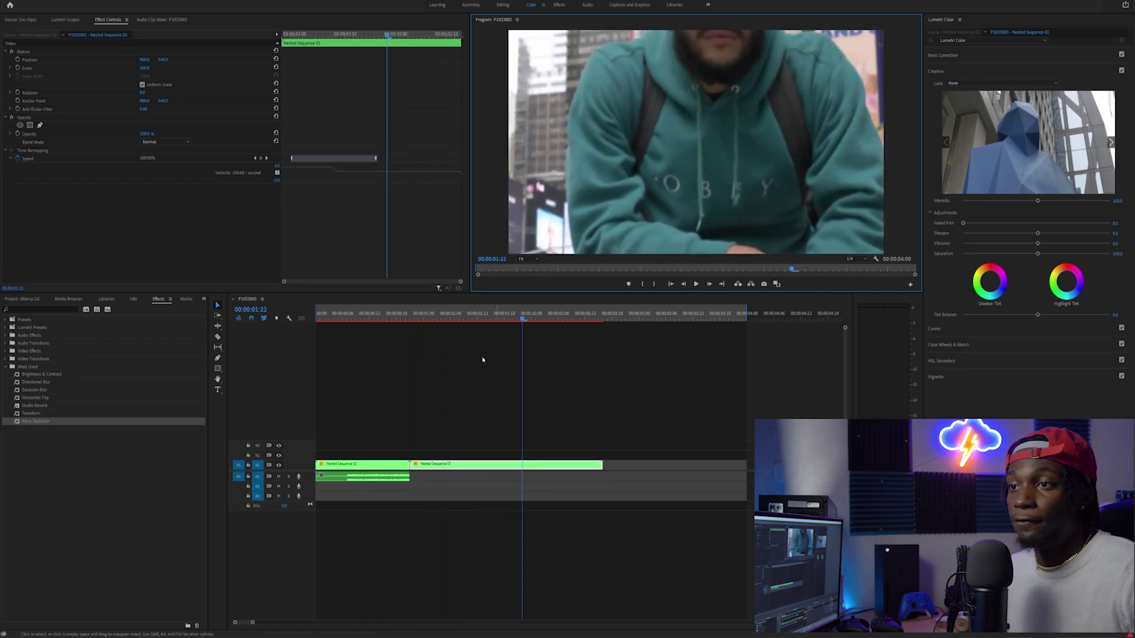
pyautogui.click(404, 318)
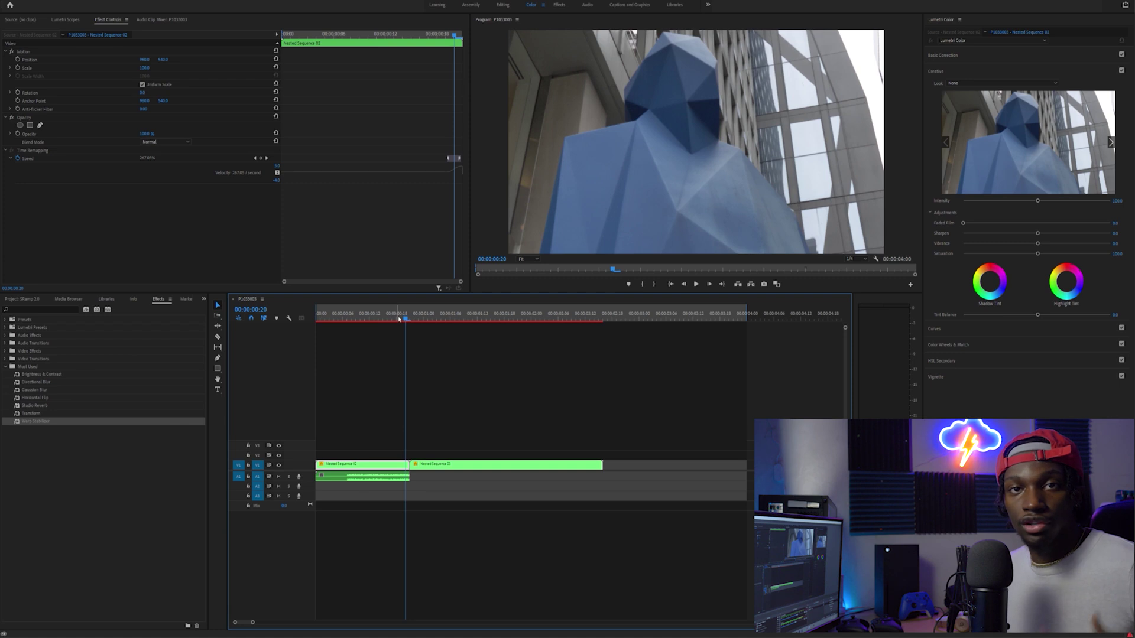
pyautogui.click(392, 319)
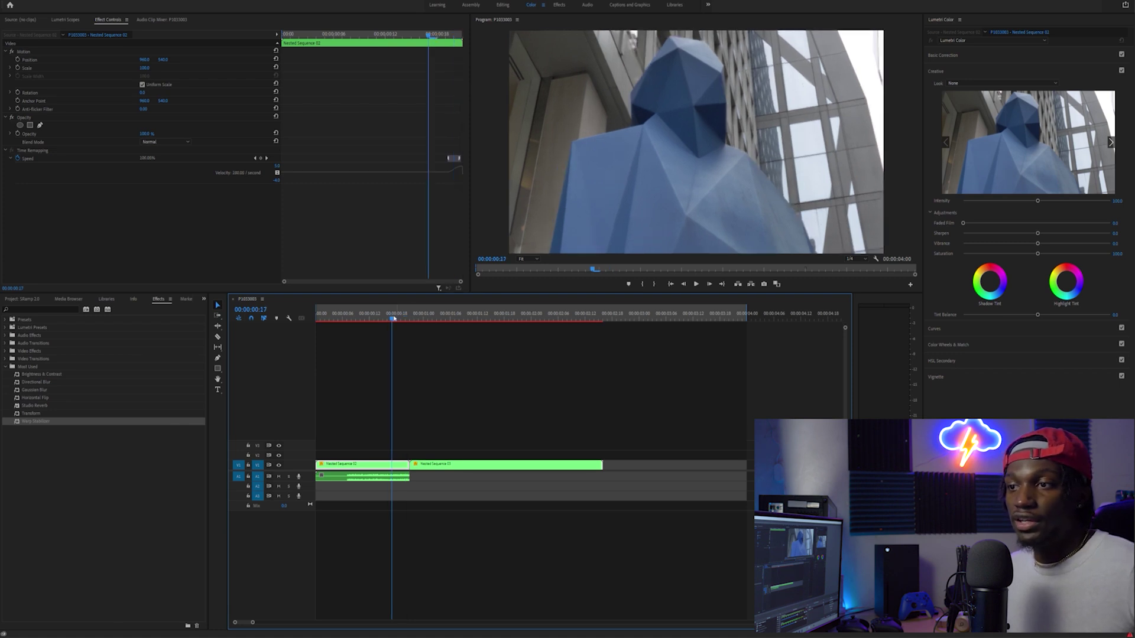
pyautogui.click(696, 284)
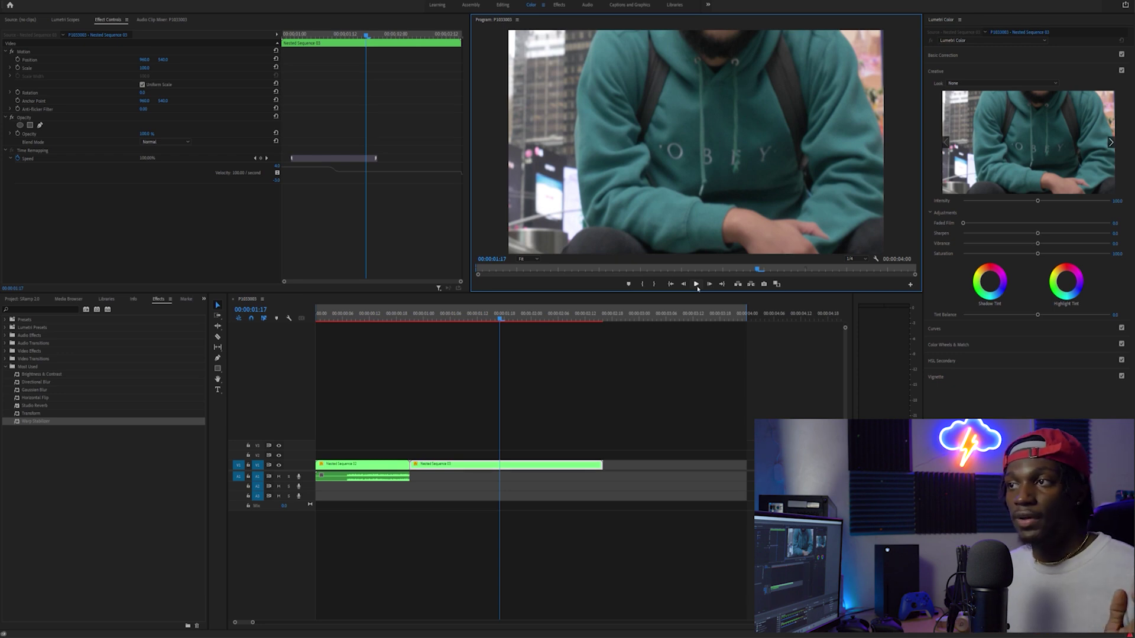
pyautogui.click(697, 284)
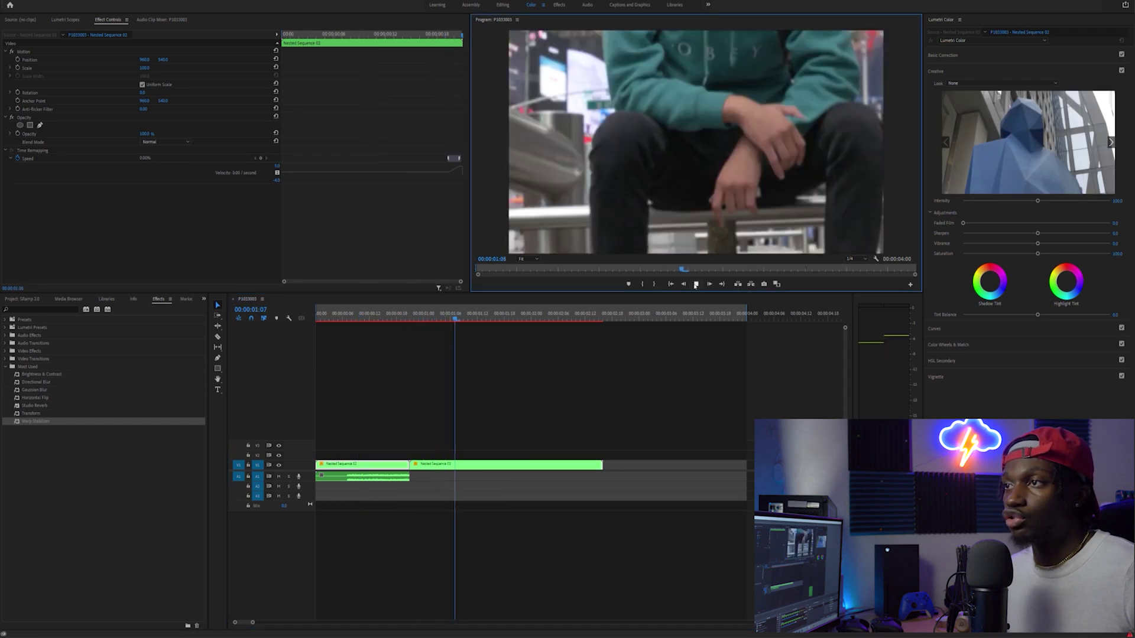
pyautogui.click(695, 284)
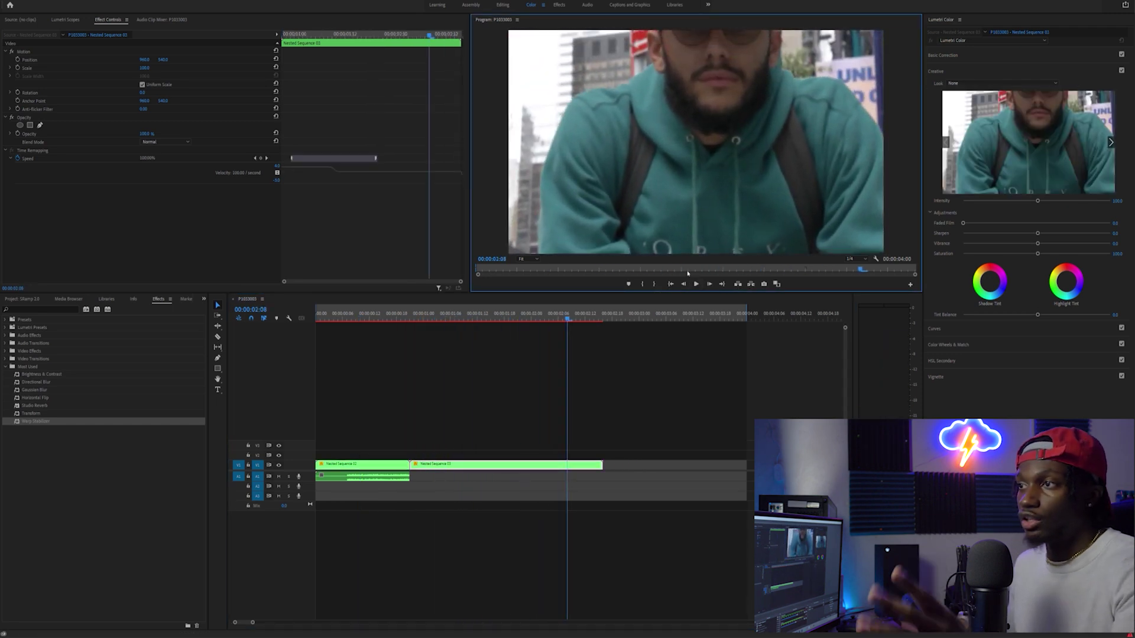
# Show the Time Remapping > Speed line on the clips and park the playhead at 00:00:00:15.
pyautogui.click(25, 161)
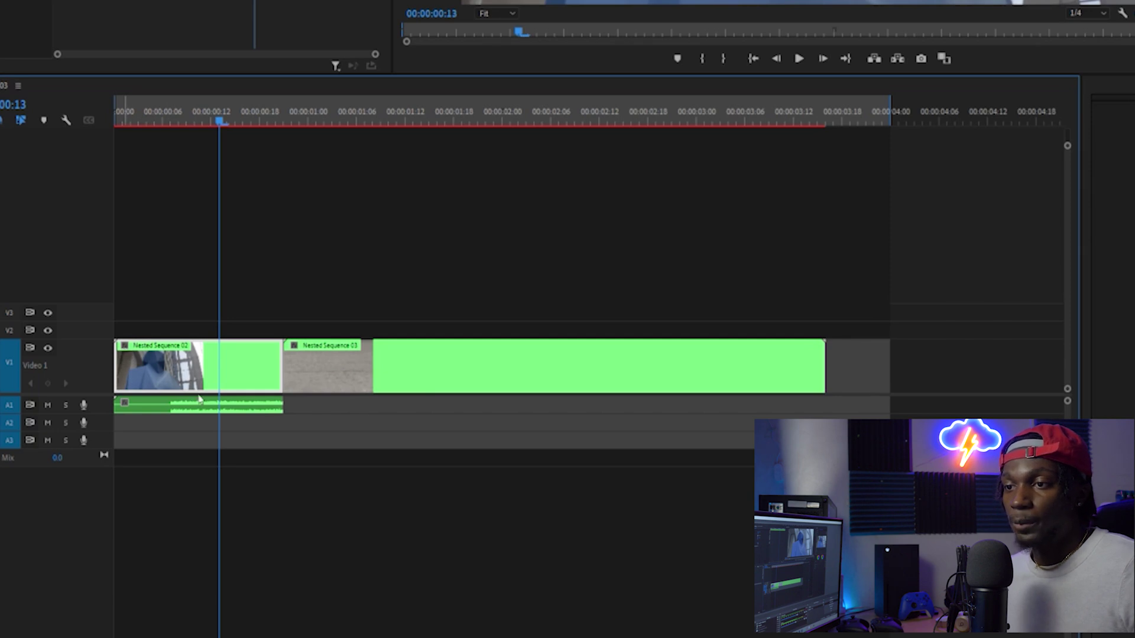
pyautogui.click(264, 392)
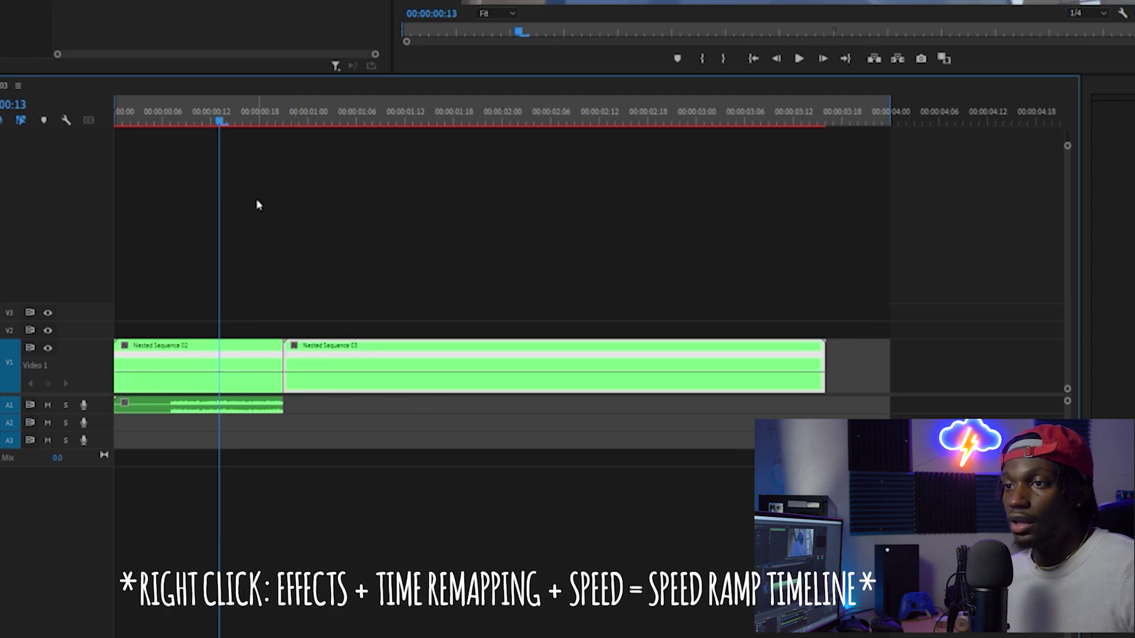
pyautogui.moveTo(250, 113)
pyautogui.mouseDown()
pyautogui.moveTo(260, 113)
pyautogui.moveTo(228, 113)
pyautogui.moveTo(239, 116)
pyautogui.mouseUp()
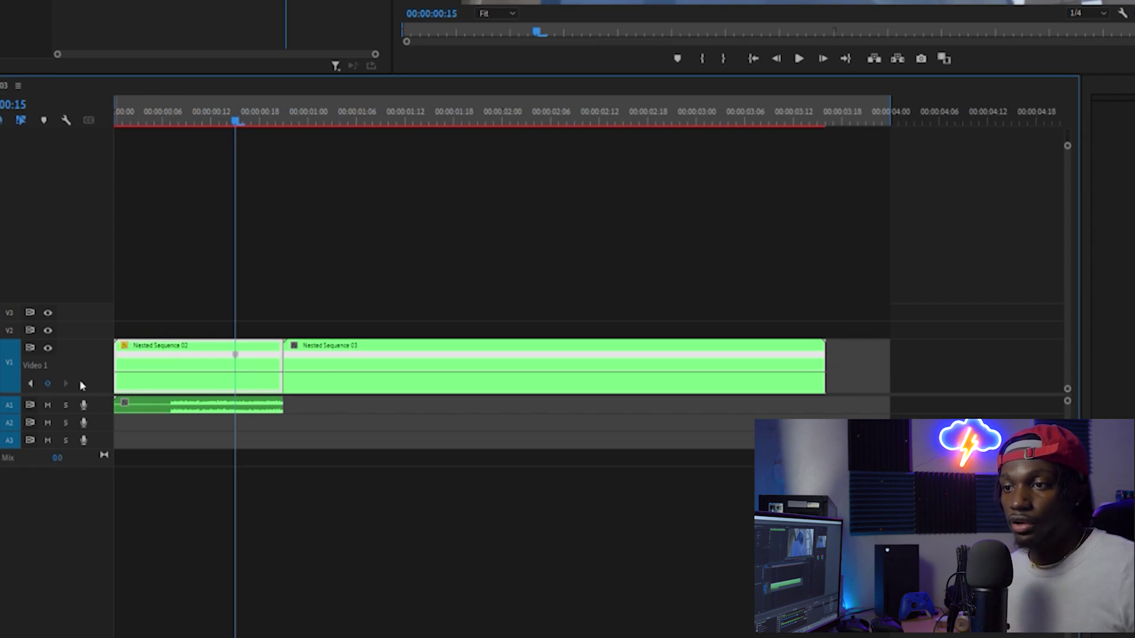
# Speed up Nested Sequence 02 after its keyframe into a gradual ramp and close the gap to Nested Sequence 03.
pyautogui.hotkey('ctrl', 'k')
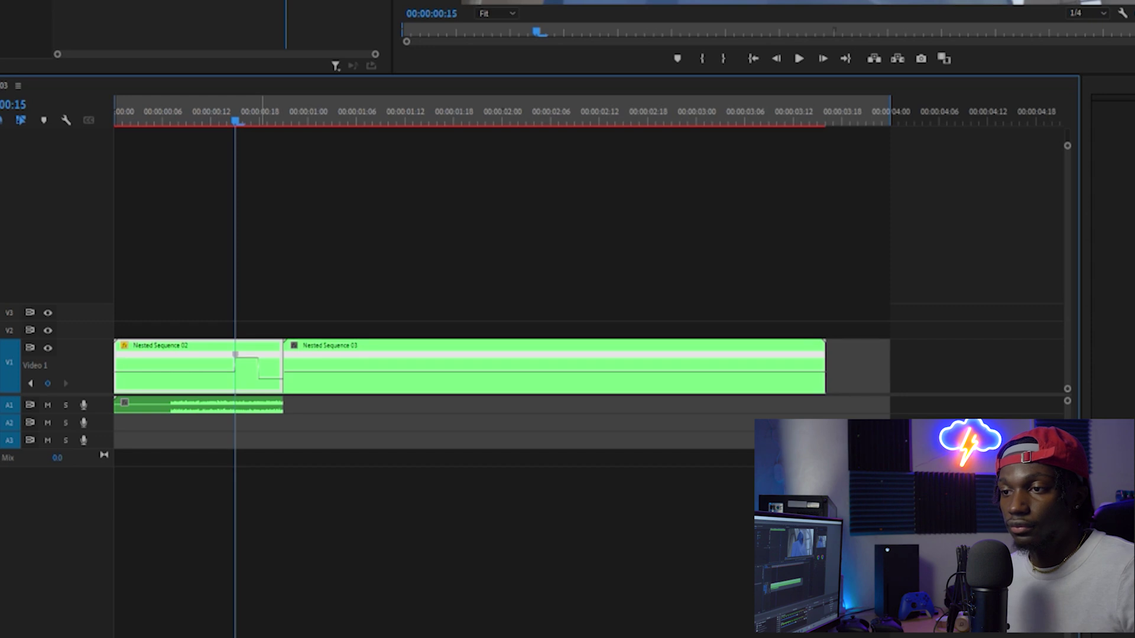
pyautogui.press('Delete')
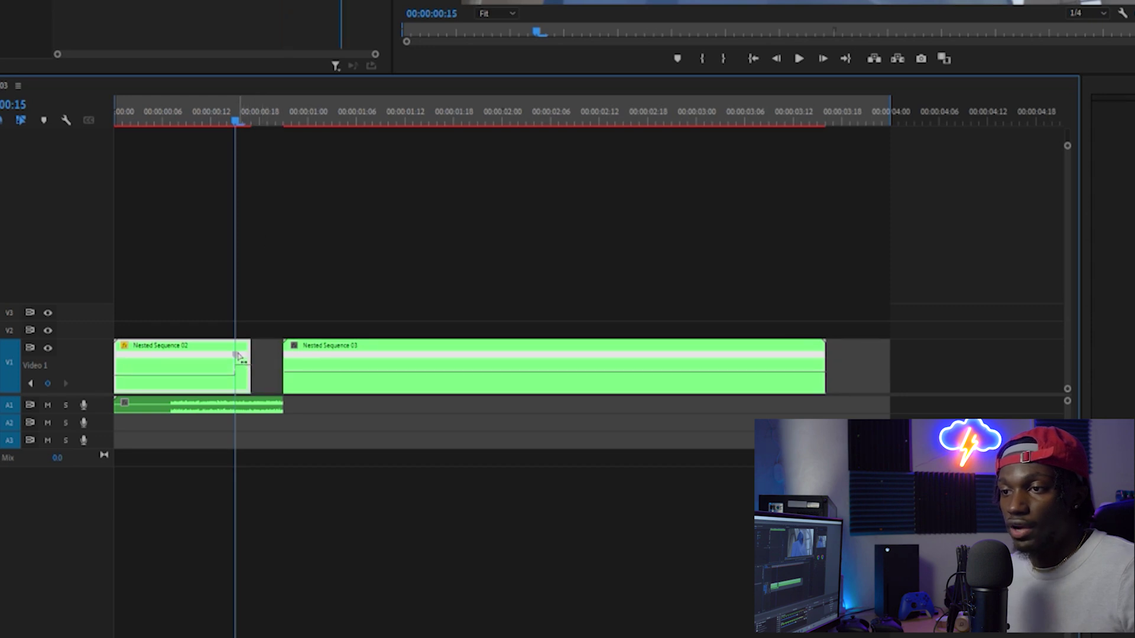
pyautogui.moveTo(249, 361); pyautogui.dragTo(258, 370)
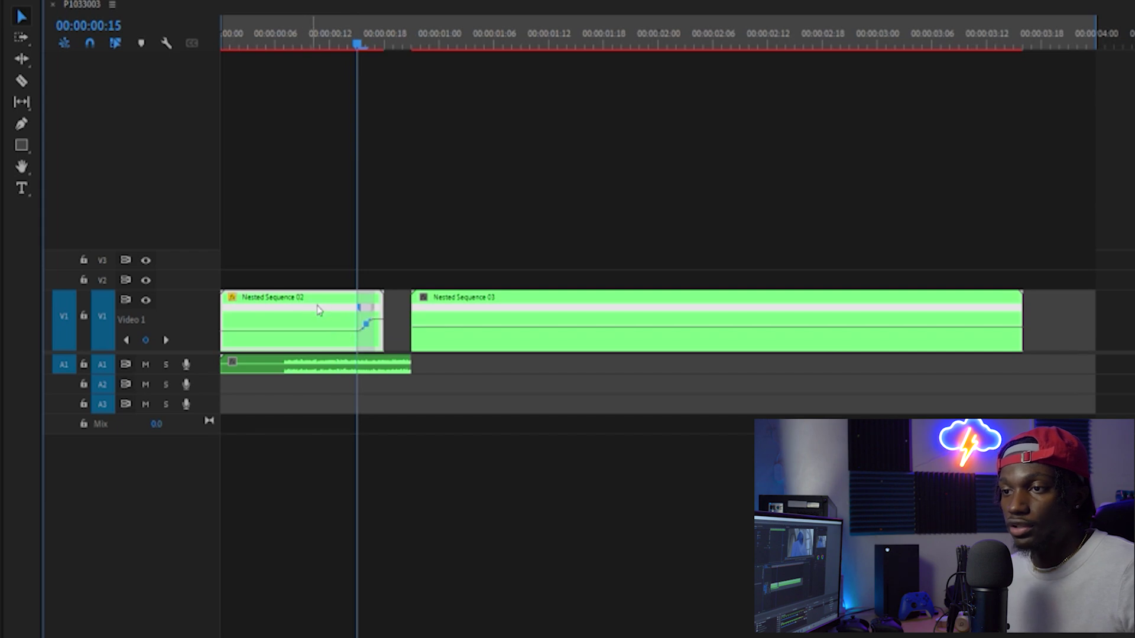
pyautogui.moveTo(421, 343); pyautogui.dragTo(397, 327)
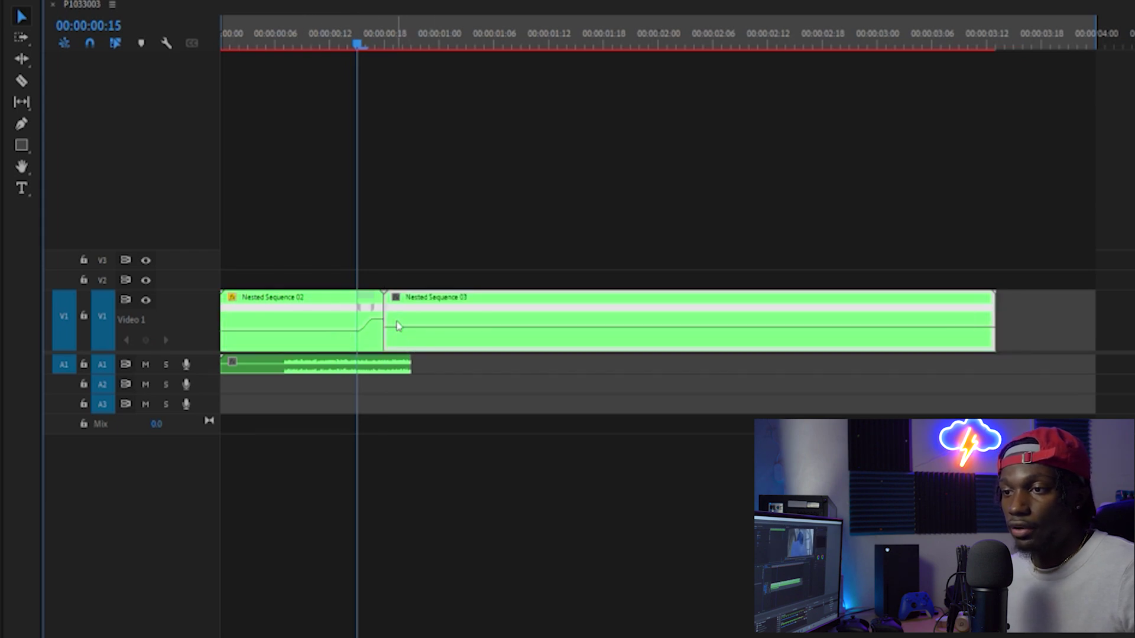
# Add a speed keyframe on Nested Sequence 03 so it starts fast and ramps back to normal.
pyautogui.moveTo(393, 42); pyautogui.dragTo(634, 72)
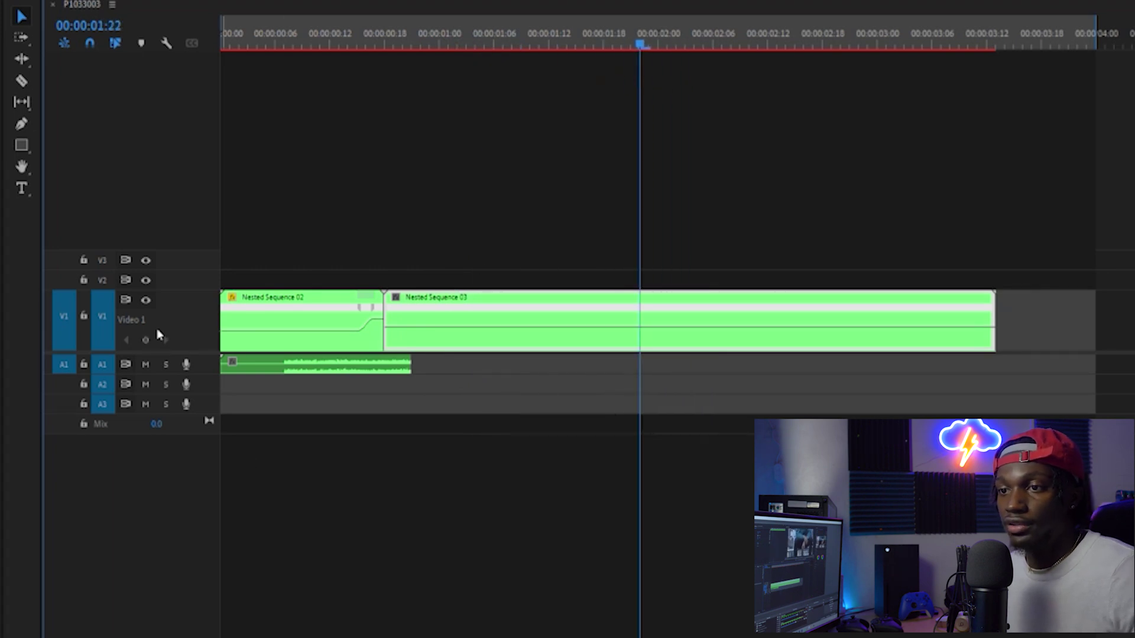
pyautogui.moveTo(504, 332); pyautogui.dragTo(457, 307)
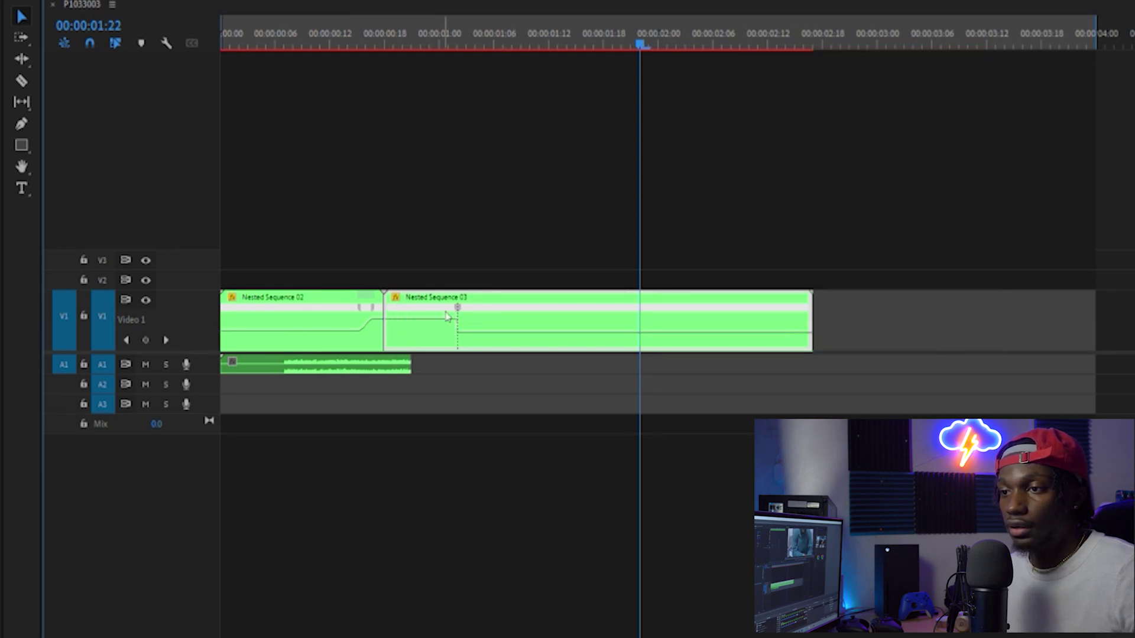
pyautogui.moveTo(457, 311); pyautogui.dragTo(396, 308)
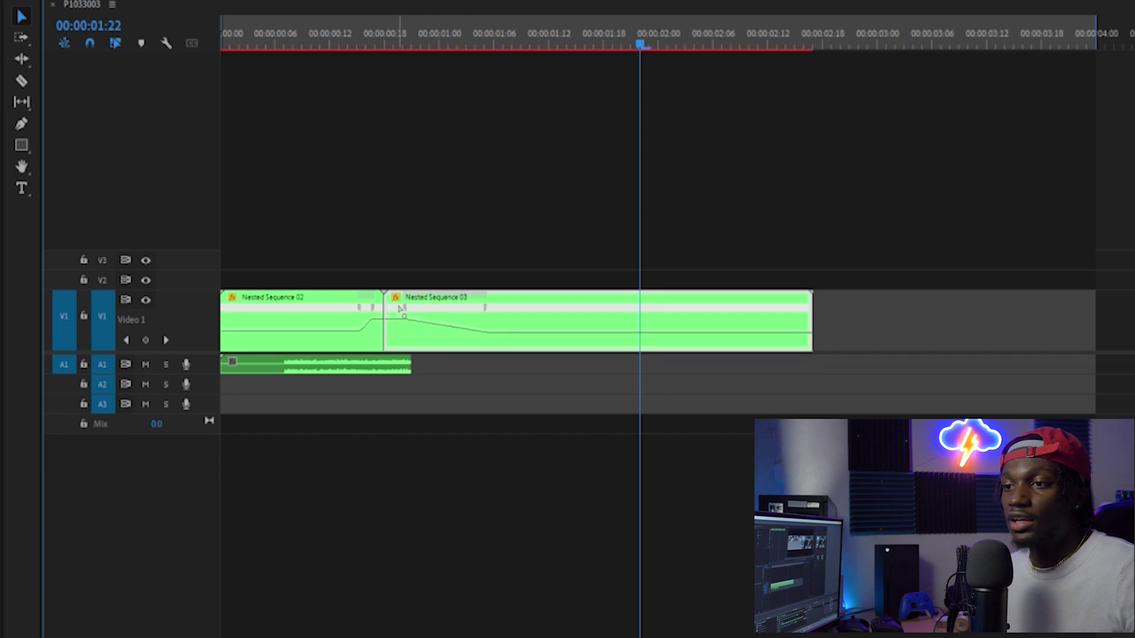
pyautogui.click(485, 310)
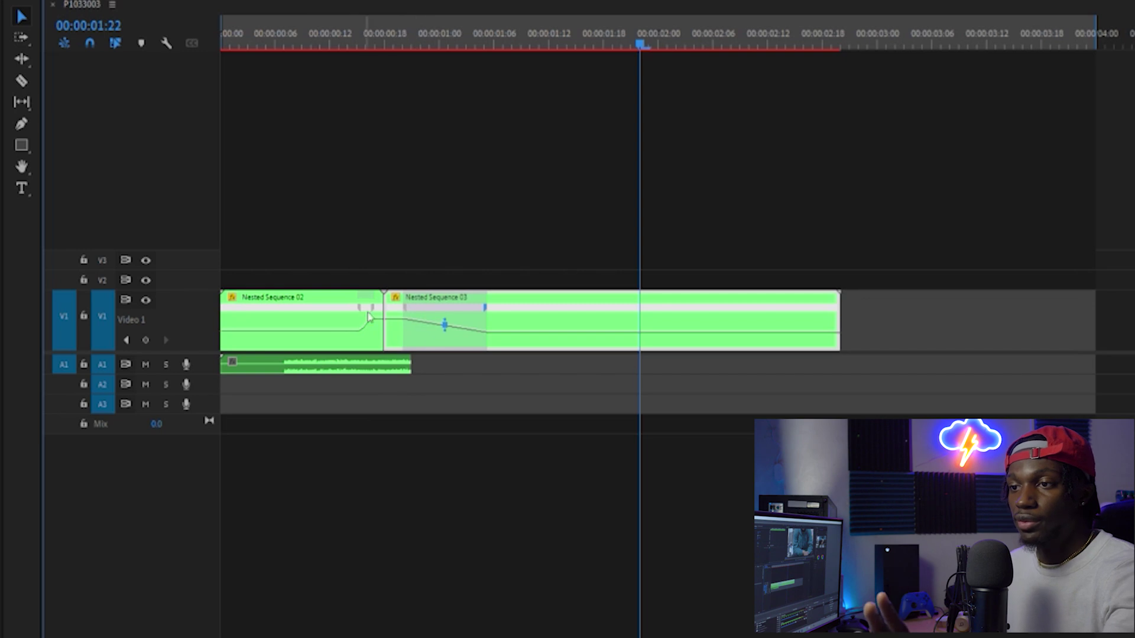
pyautogui.moveTo(444, 326)
pyautogui.mouseDown()
pyautogui.moveTo(455, 329)
pyautogui.moveTo(446, 324)
pyautogui.mouseUp()
pyautogui.click(485, 309)
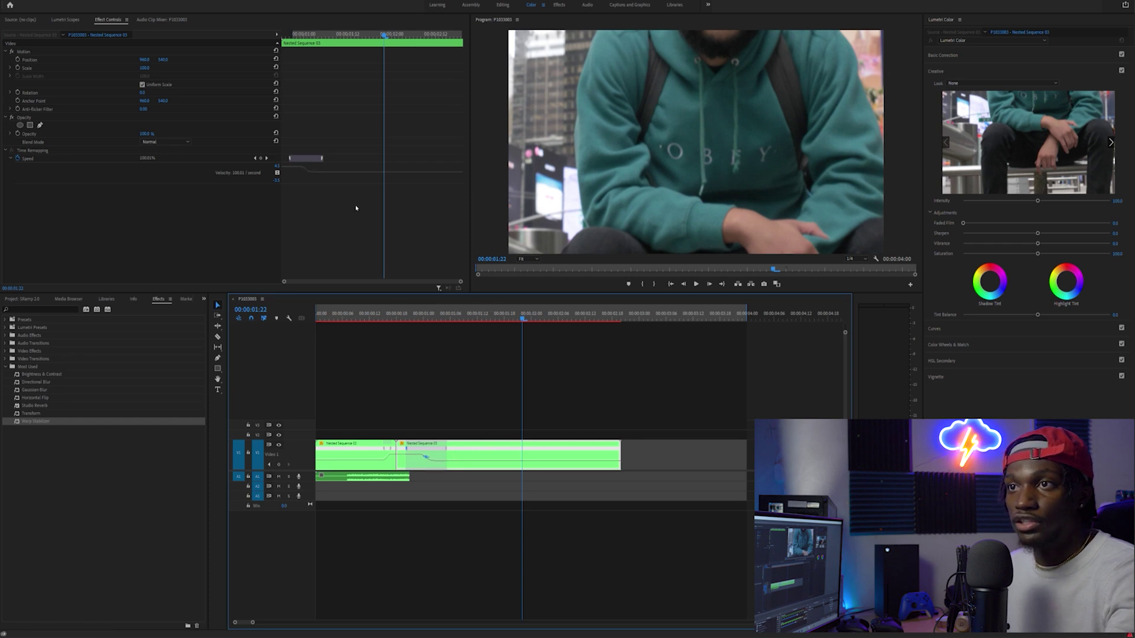
# Reposition Nested Sequence 03's speed keyframe to retime the ramp, then preview it in the Program monitor.
pyautogui.click(383, 311)
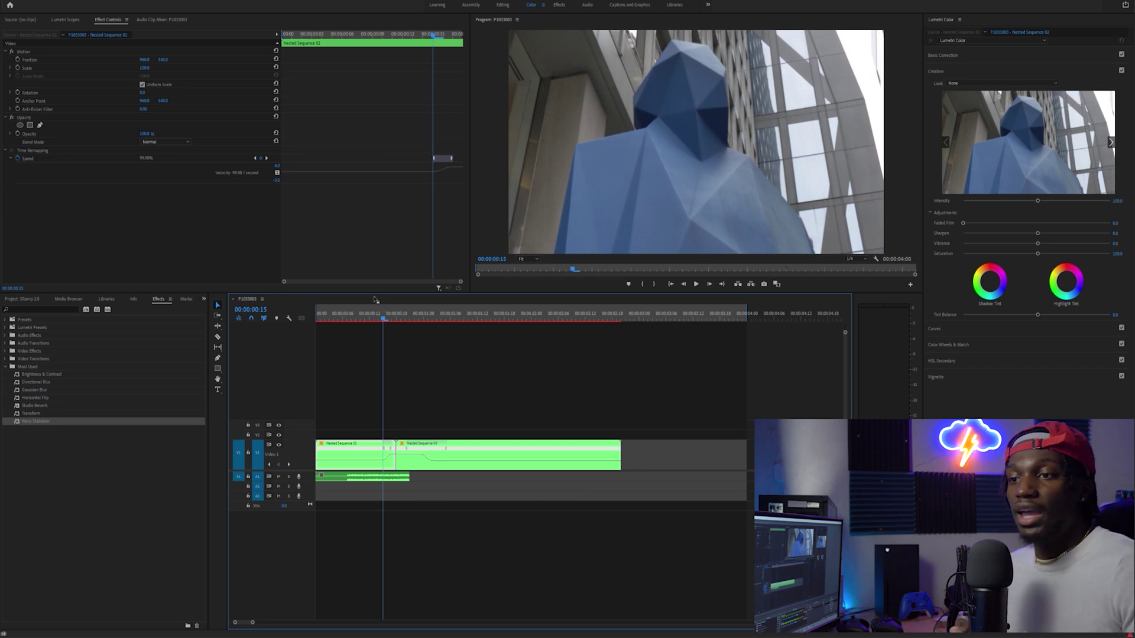
pyautogui.click(395, 454)
pyautogui.click(387, 451)
pyautogui.moveTo(409, 454); pyautogui.dragTo(405, 449)
pyautogui.click(446, 451)
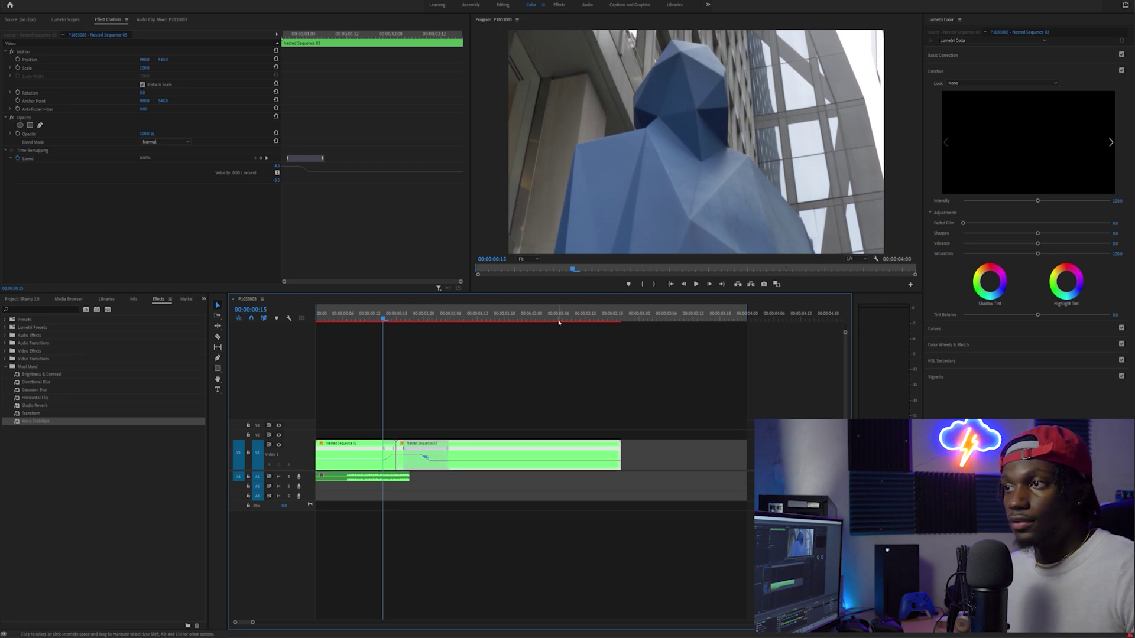
pyautogui.click(672, 285)
pyautogui.click(696, 285)
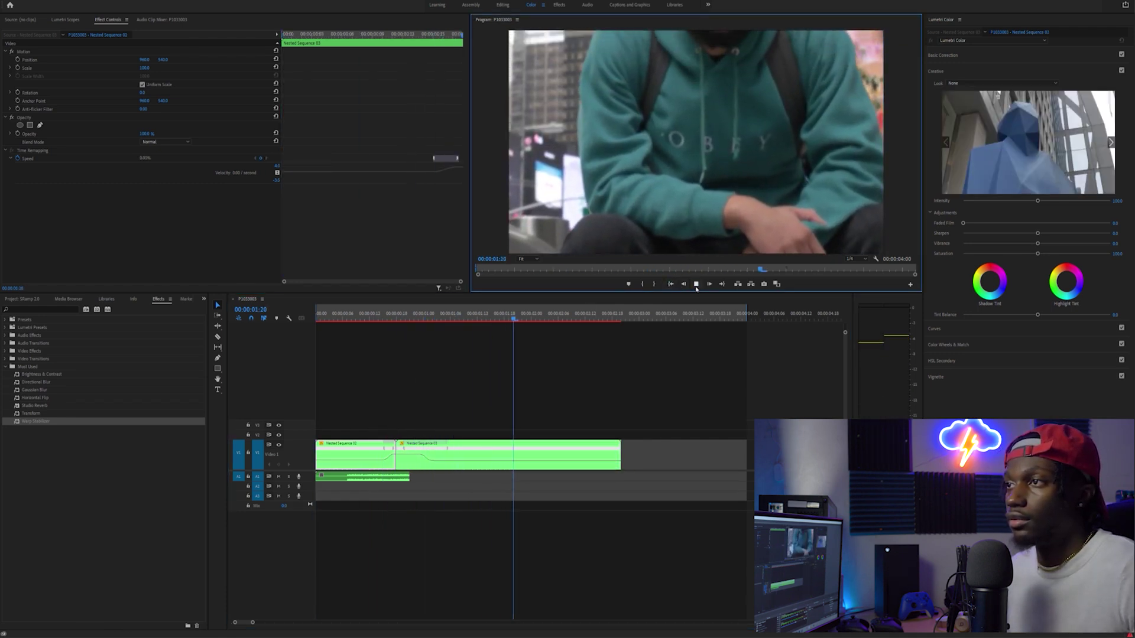
pyautogui.click(696, 285)
# Move the speed keyframe earlier, widen the ramp, and replay, stopping at 00:00:02:08.
pyautogui.moveTo(415, 457); pyautogui.dragTo(406, 457)
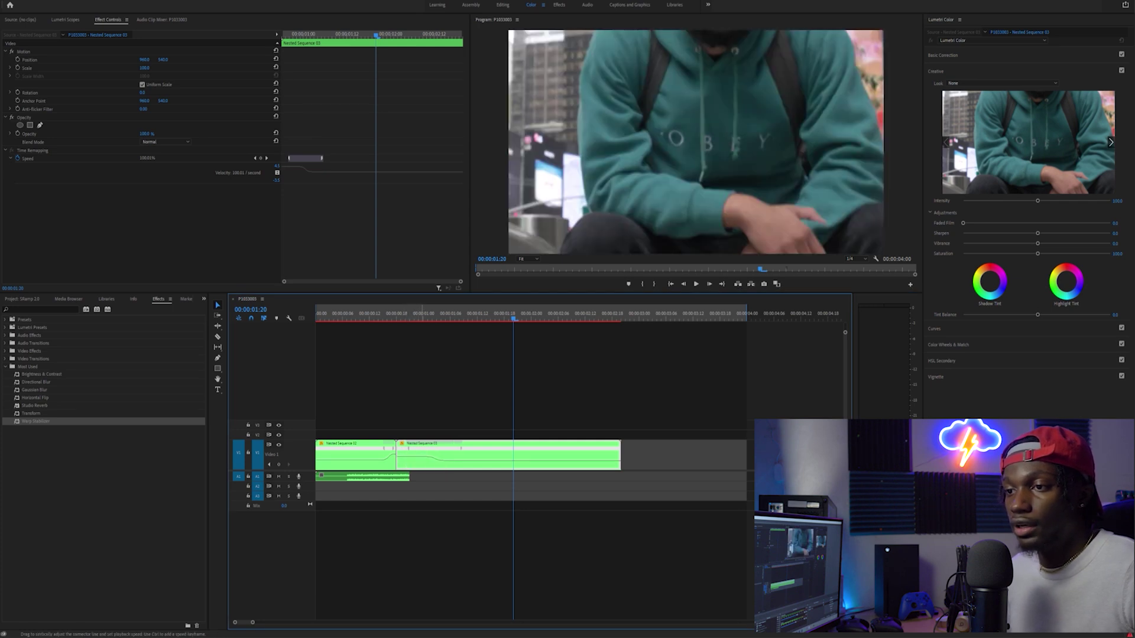
pyautogui.moveTo(407, 450); pyautogui.dragTo(446, 452)
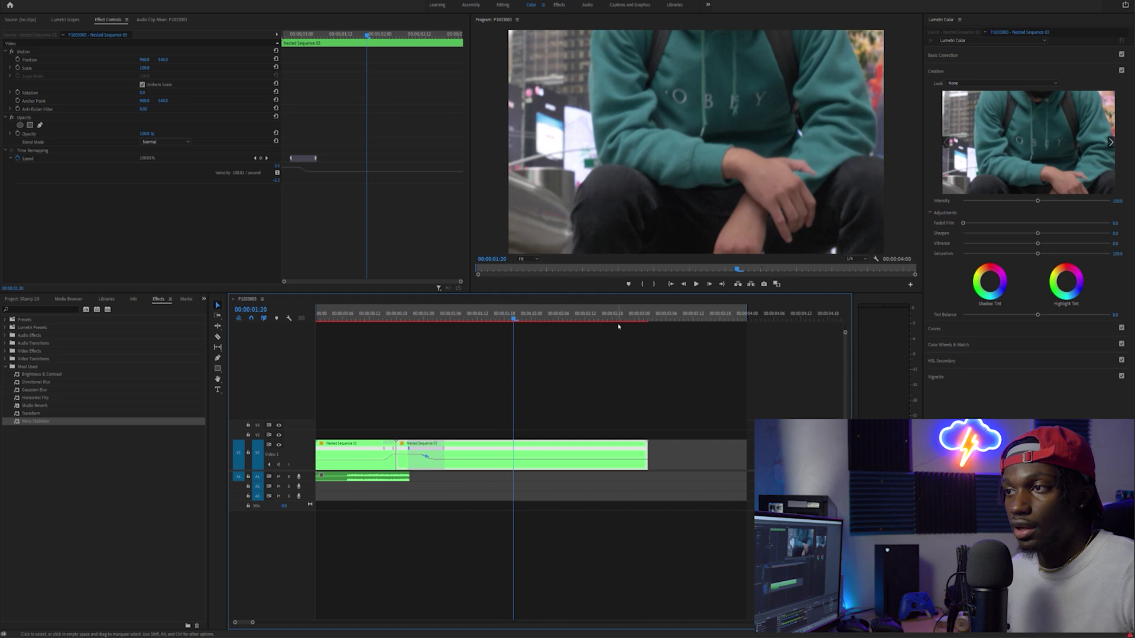
pyautogui.click(695, 284)
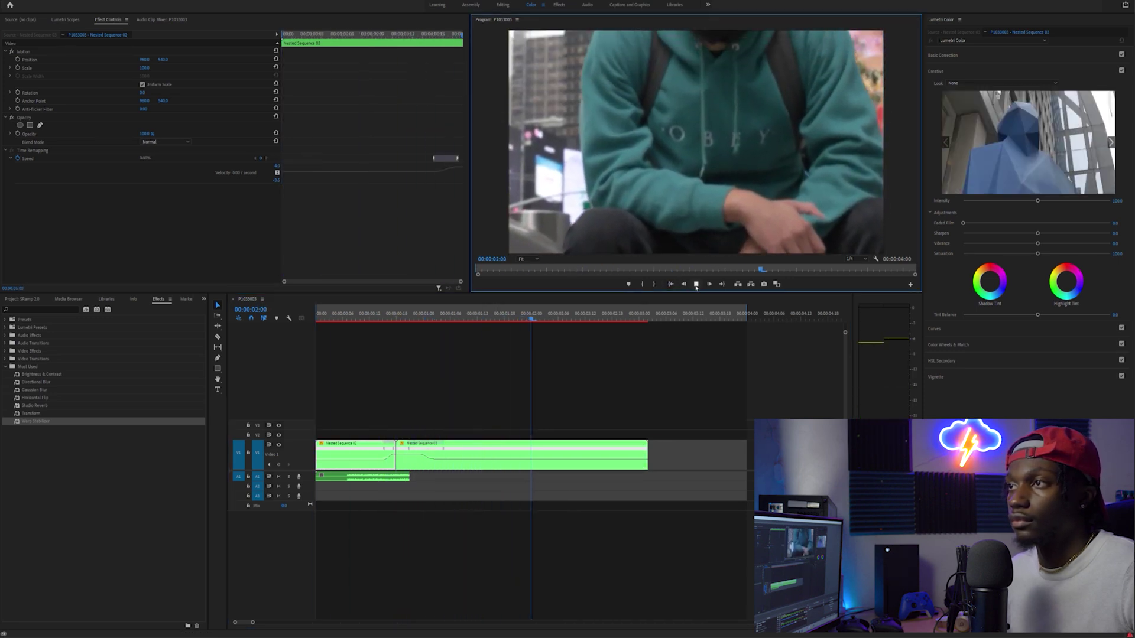
pyautogui.click(695, 285)
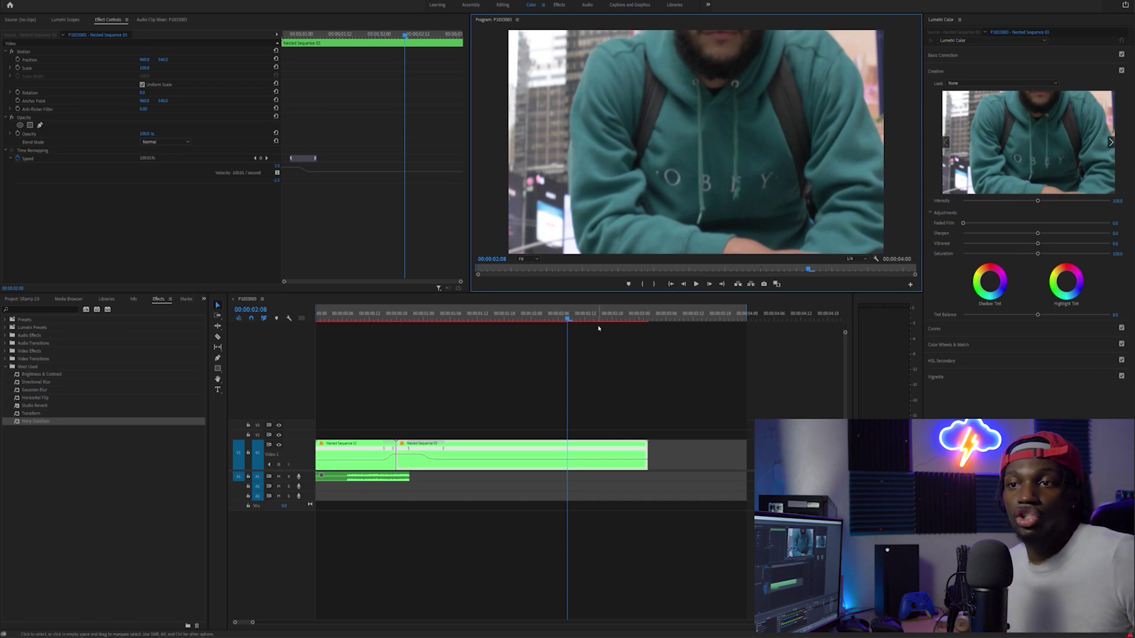
pyautogui.click(56, 308)
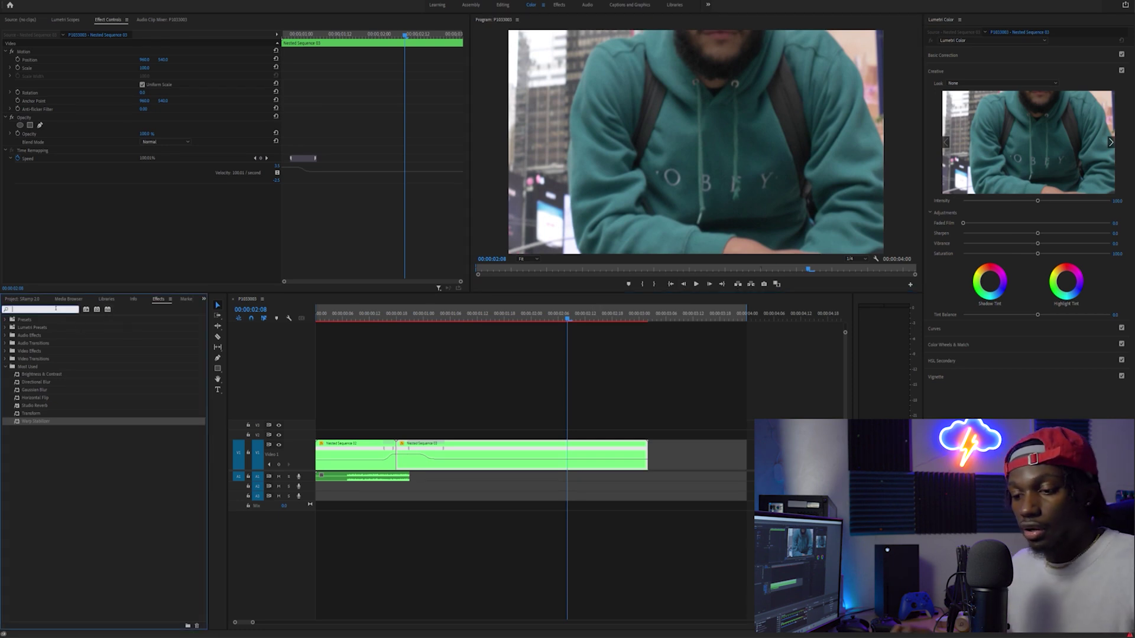
# Find Directional Blur via a 'dire' search or Most Used and apply it to Nested Sequence 02's final frames.
pyautogui.write('dire')
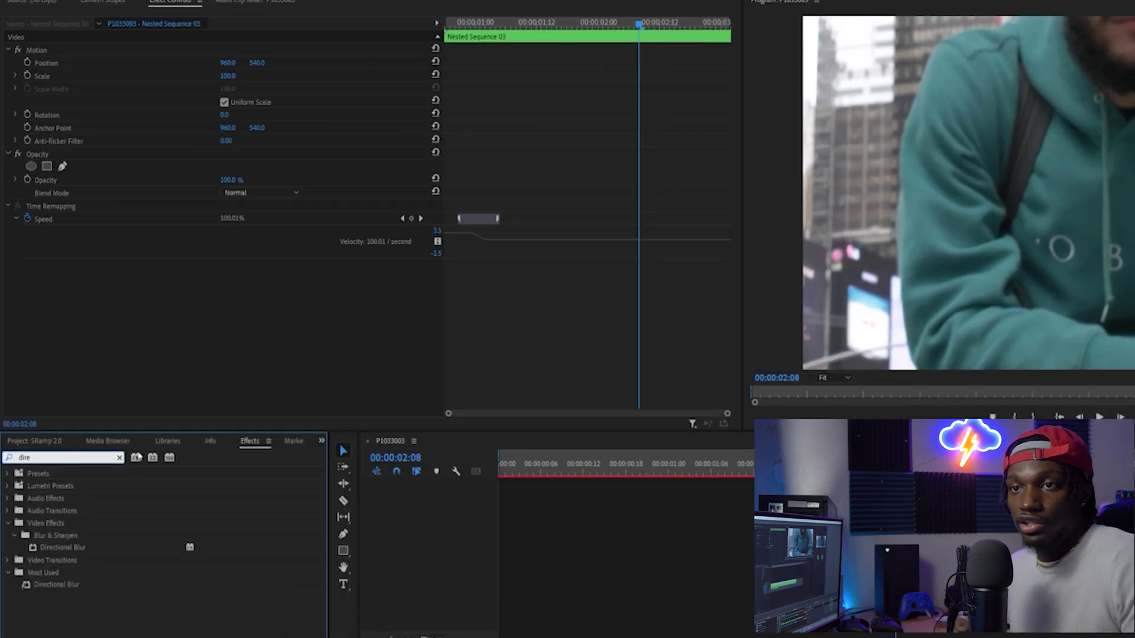
pyautogui.click(120, 458)
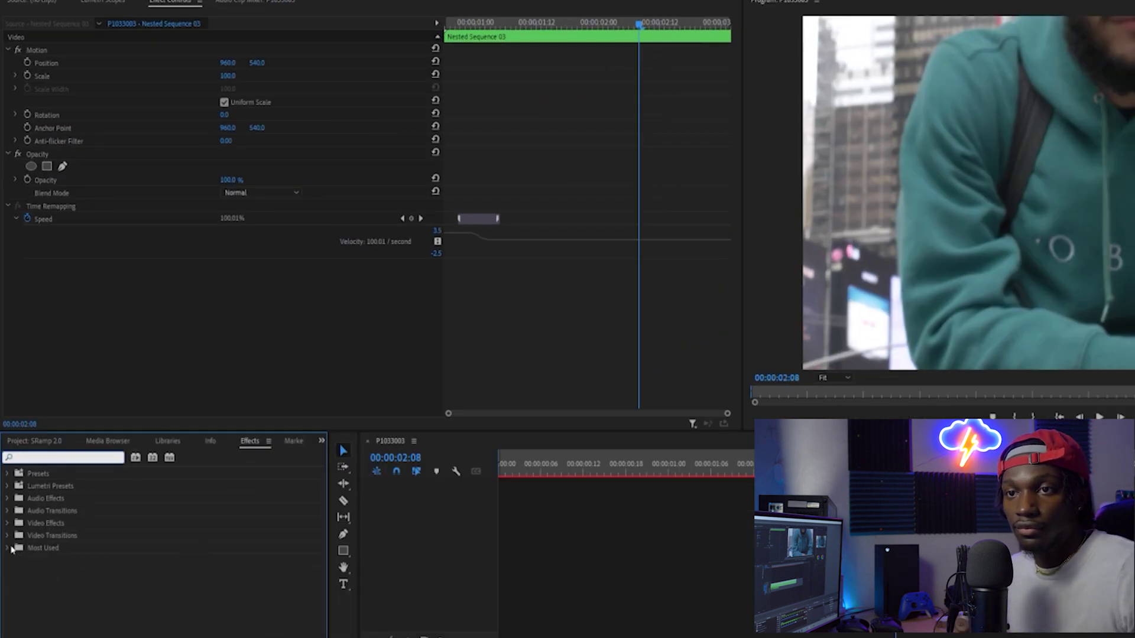
pyautogui.click(11, 548)
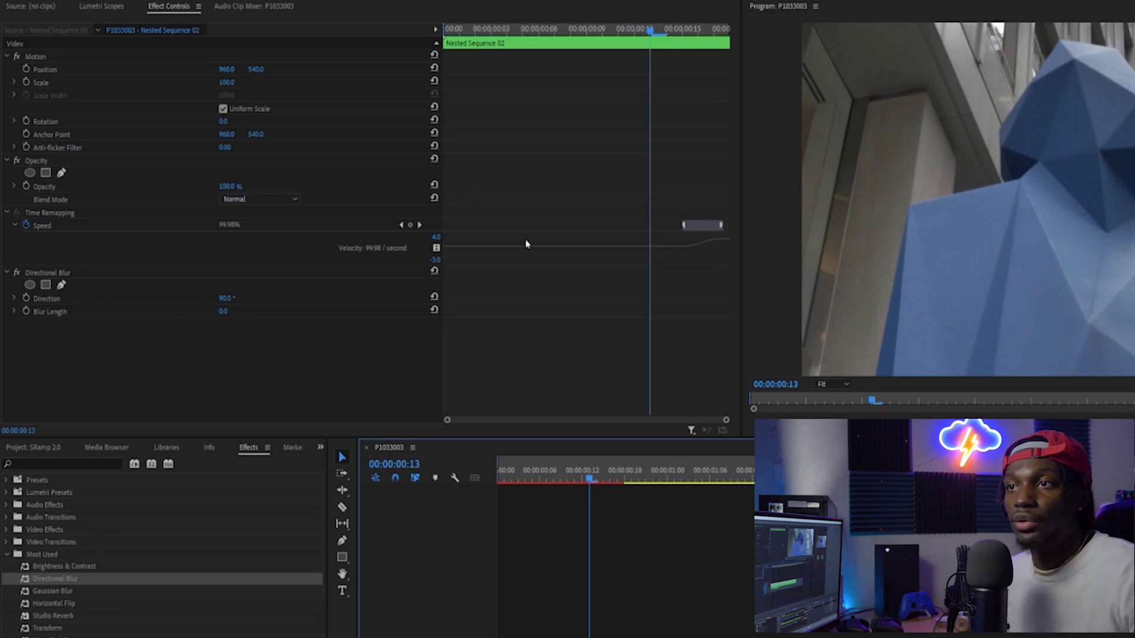
pyautogui.moveTo(699, 30)
pyautogui.mouseDown()
pyautogui.moveTo(684, 33)
pyautogui.moveTo(712, 35)
pyautogui.moveTo(701, 36)
pyautogui.mouseUp()
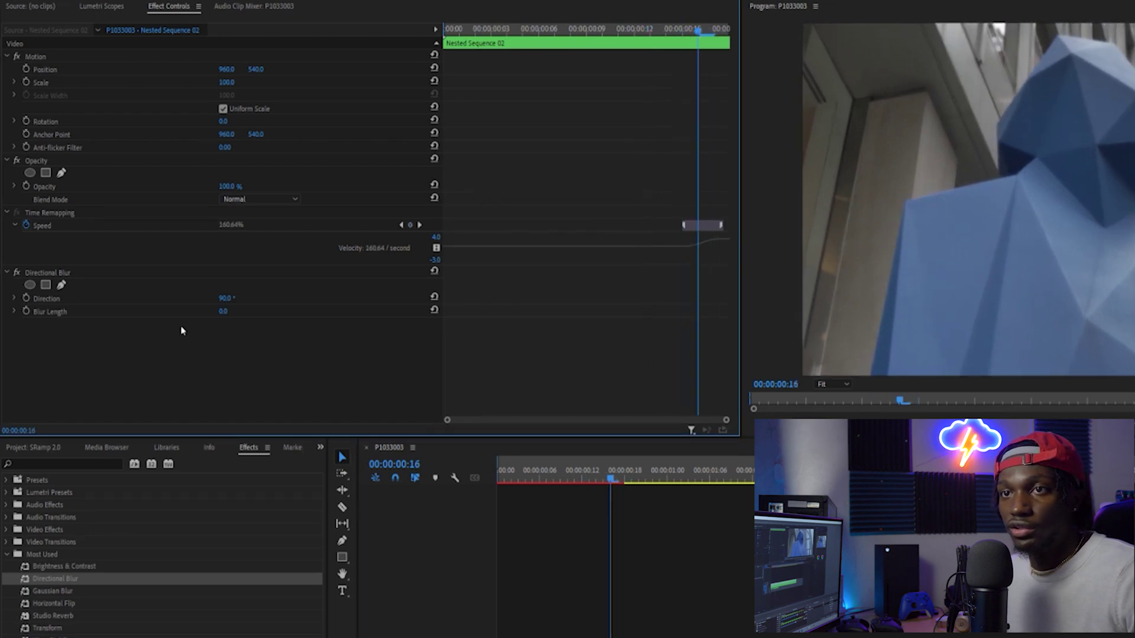
# Keyframe Blur Length at the end of Nested Sequence 02, setting it to 100.
pyautogui.click(26, 311)
pyautogui.click(14, 312)
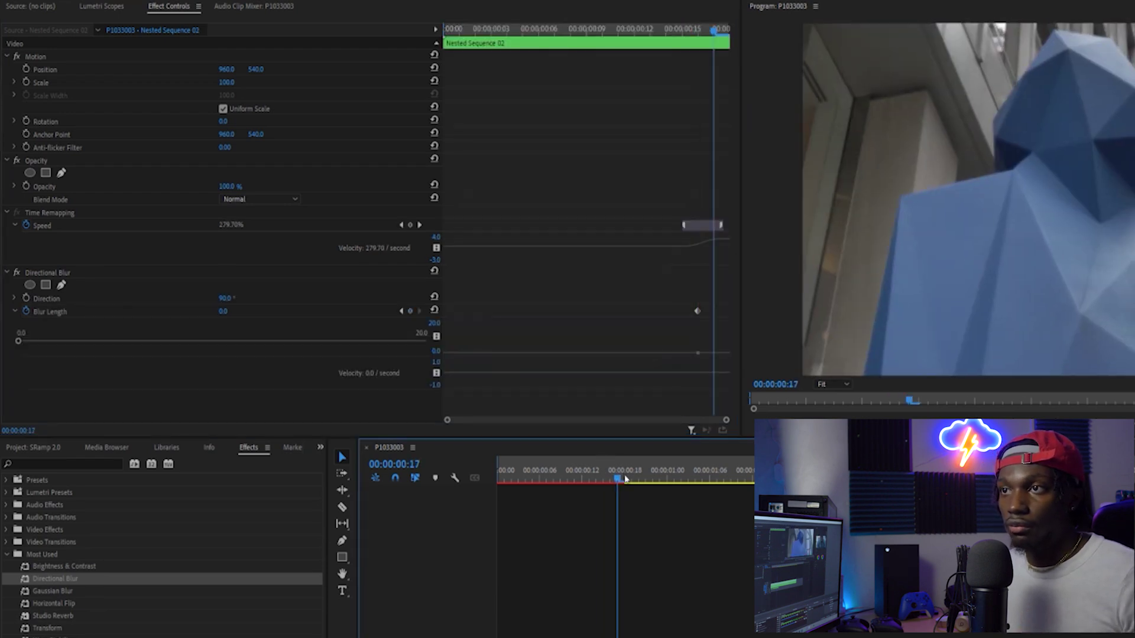
pyautogui.click(410, 311)
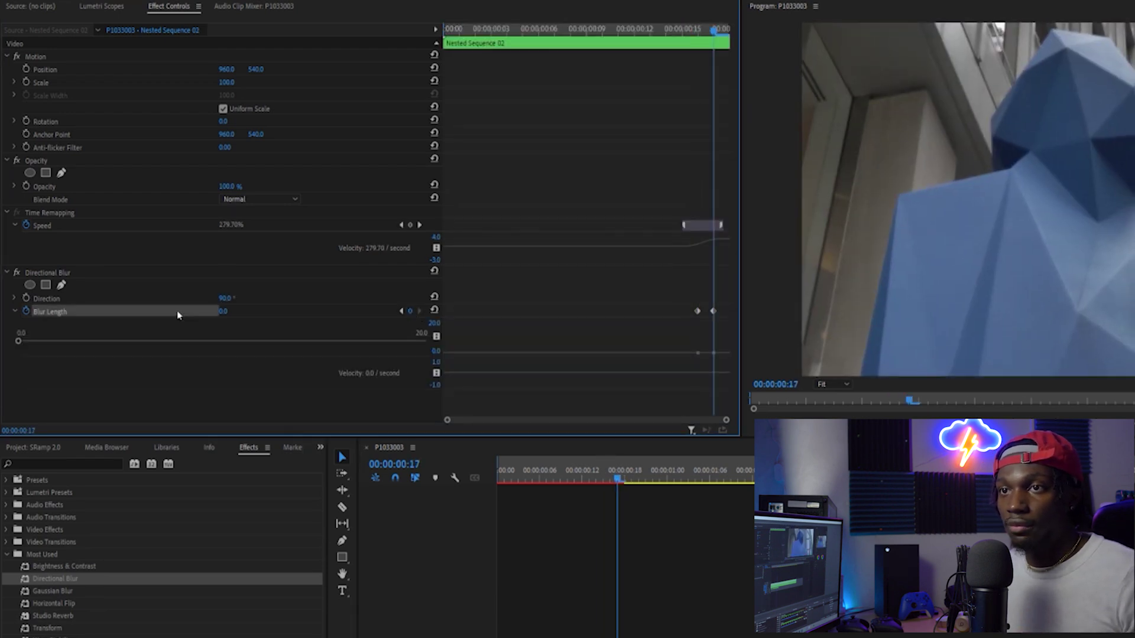
pyautogui.click(226, 311)
pyautogui.write('100')
pyautogui.press('Return')
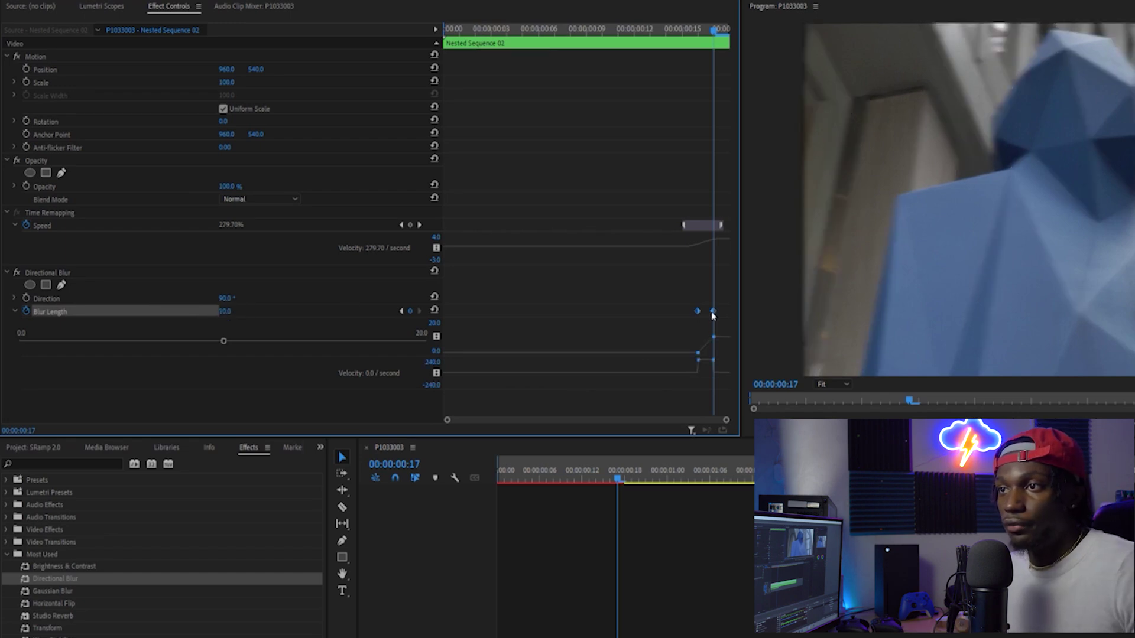
pyautogui.moveTo(712, 313); pyautogui.dragTo(728, 322)
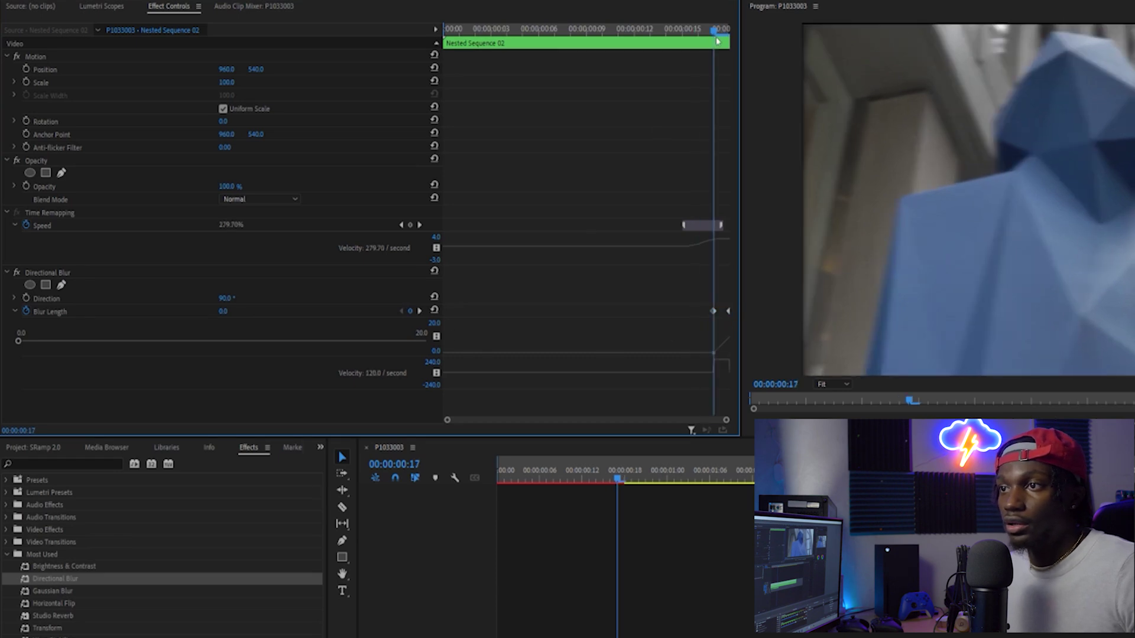
# At 00:00:00:20 in Nested Sequence 03, set the Directional Blur Direction to 90°.
pyautogui.click(631, 479)
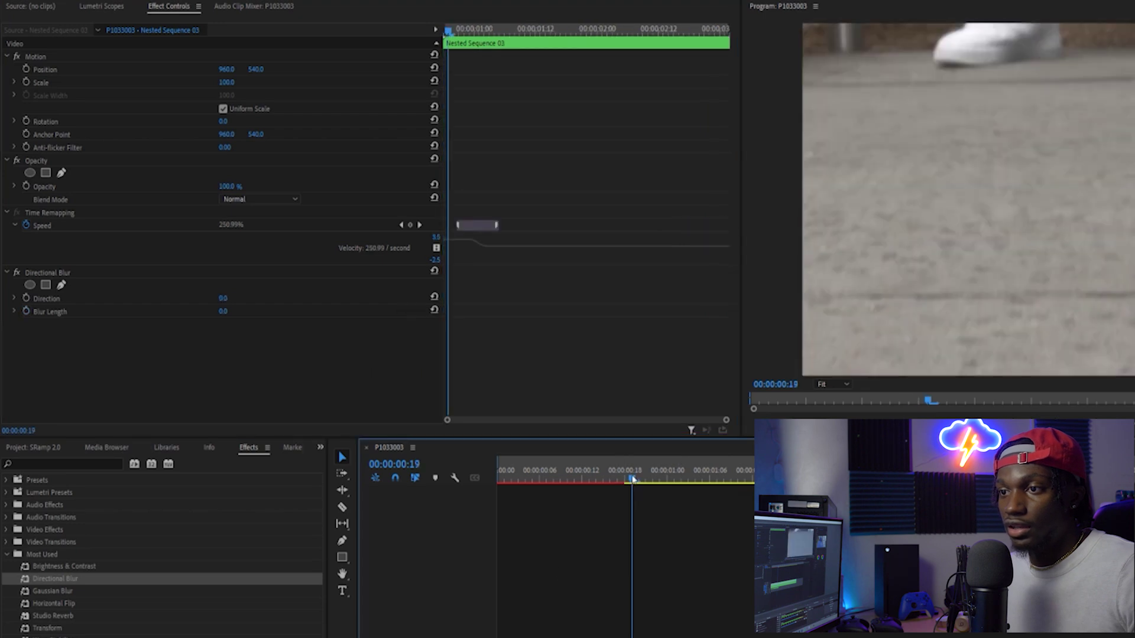
pyautogui.moveTo(633, 479); pyautogui.dragTo(641, 481)
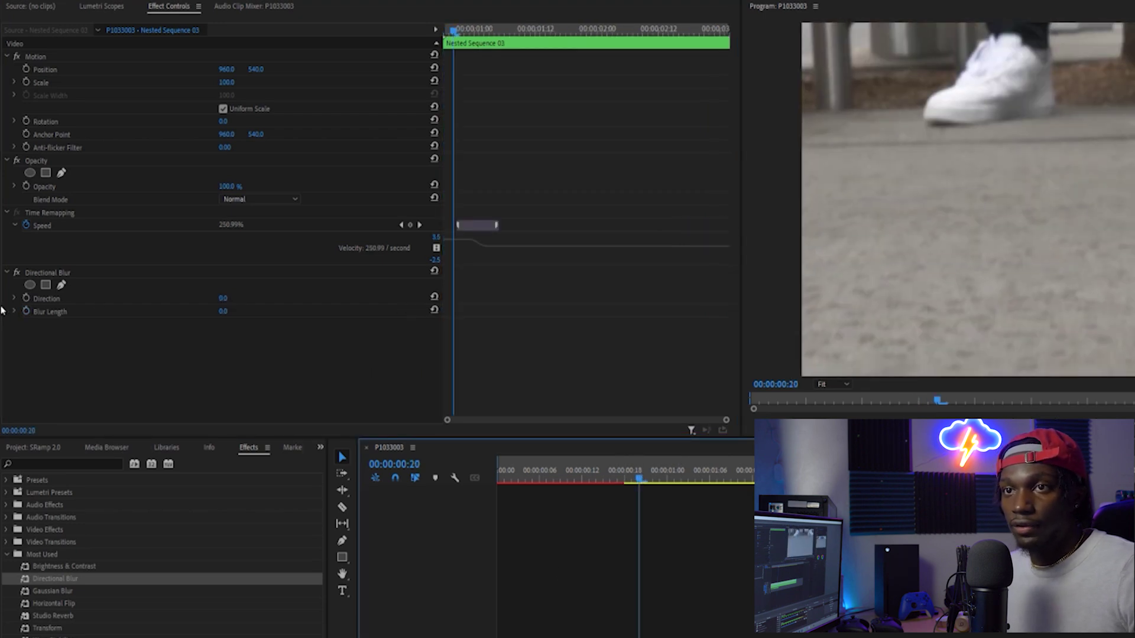
pyautogui.click(223, 298)
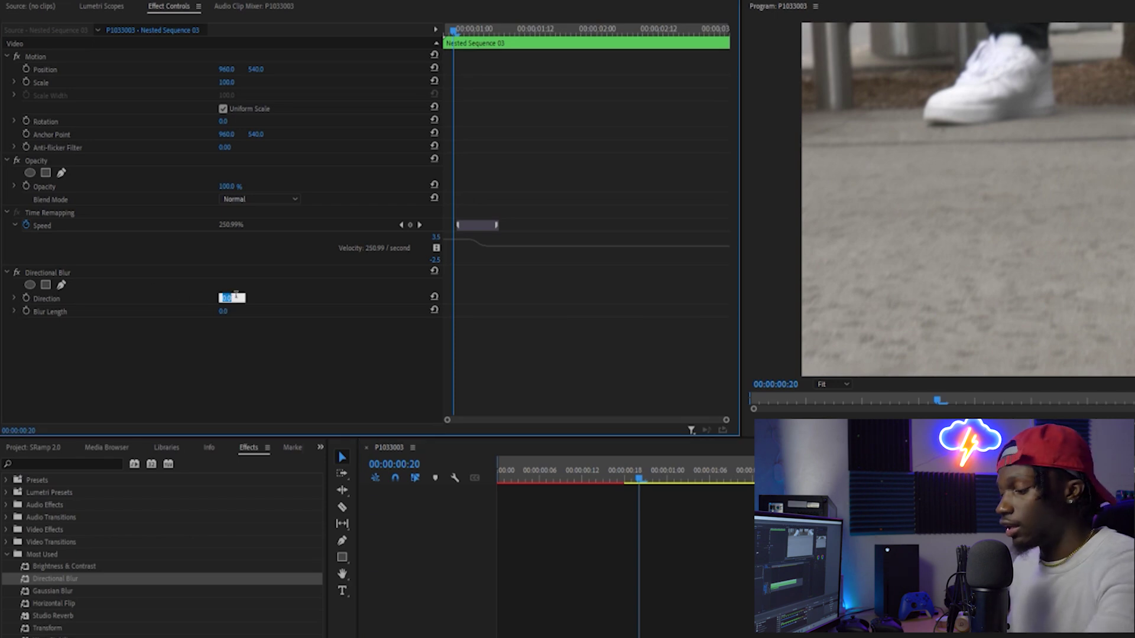
pyautogui.write('90')
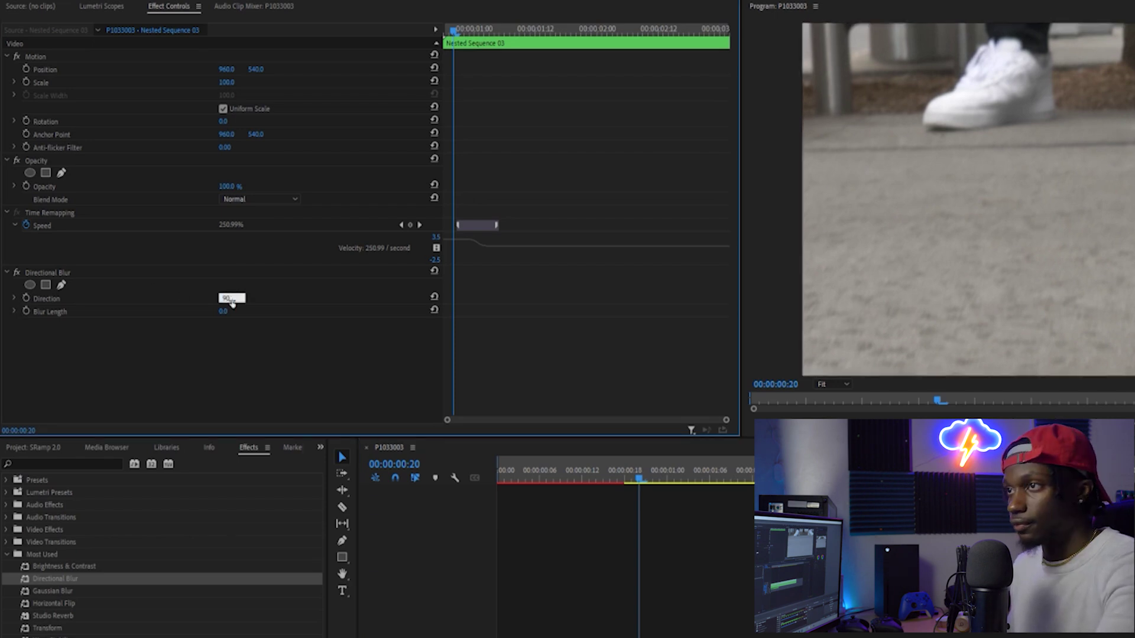
pyautogui.press('Return')
# Keyframe Nested Sequence 03's Blur Length at 10 from 00:00:00:18 and check it at 00:00:00:20.
pyautogui.click(446, 29)
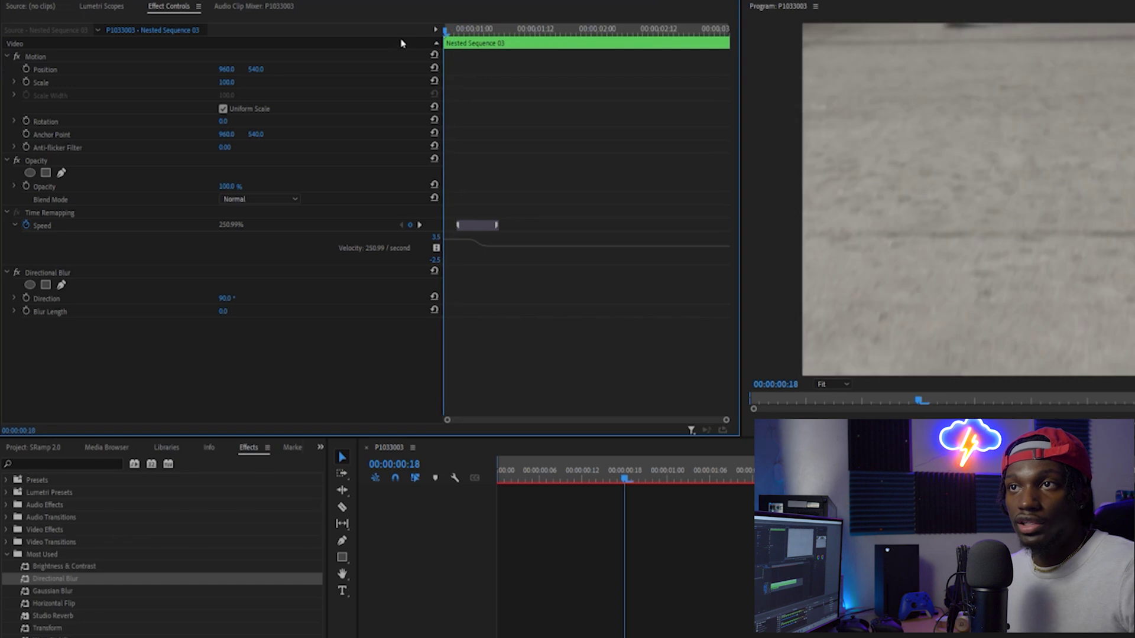
pyautogui.click(26, 311)
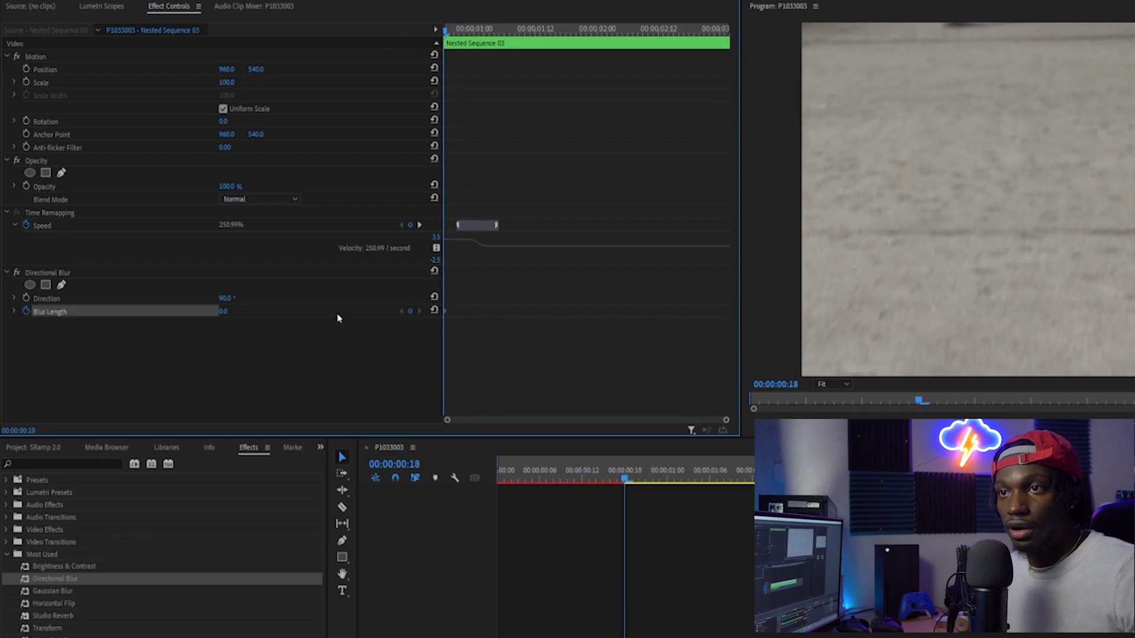
pyautogui.click(228, 311)
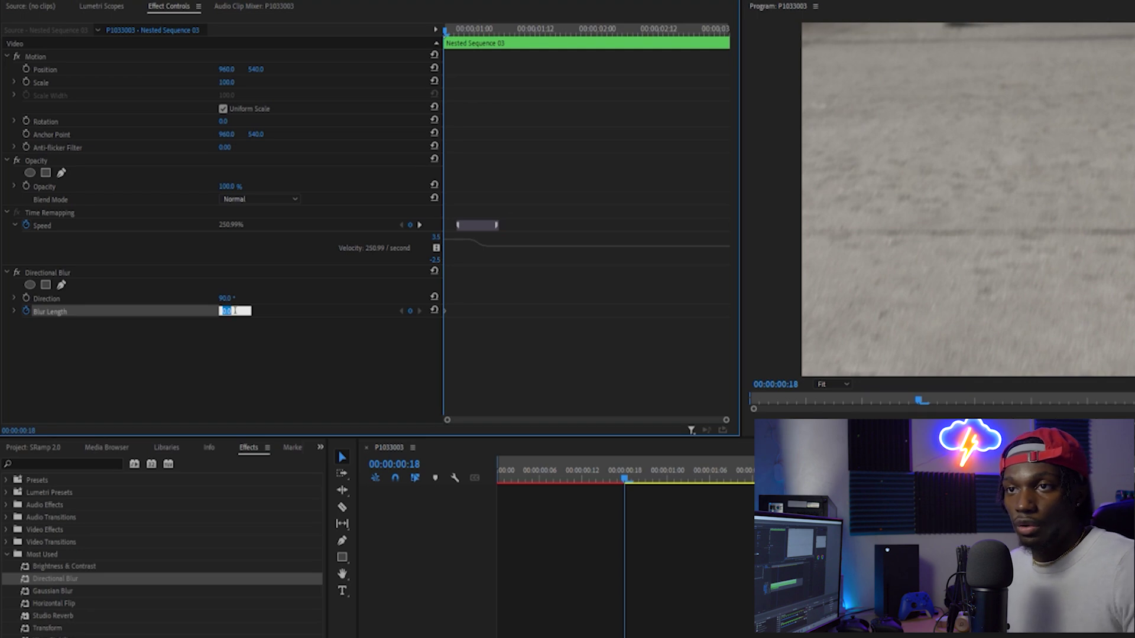
pyautogui.write('10')
pyautogui.press('Return')
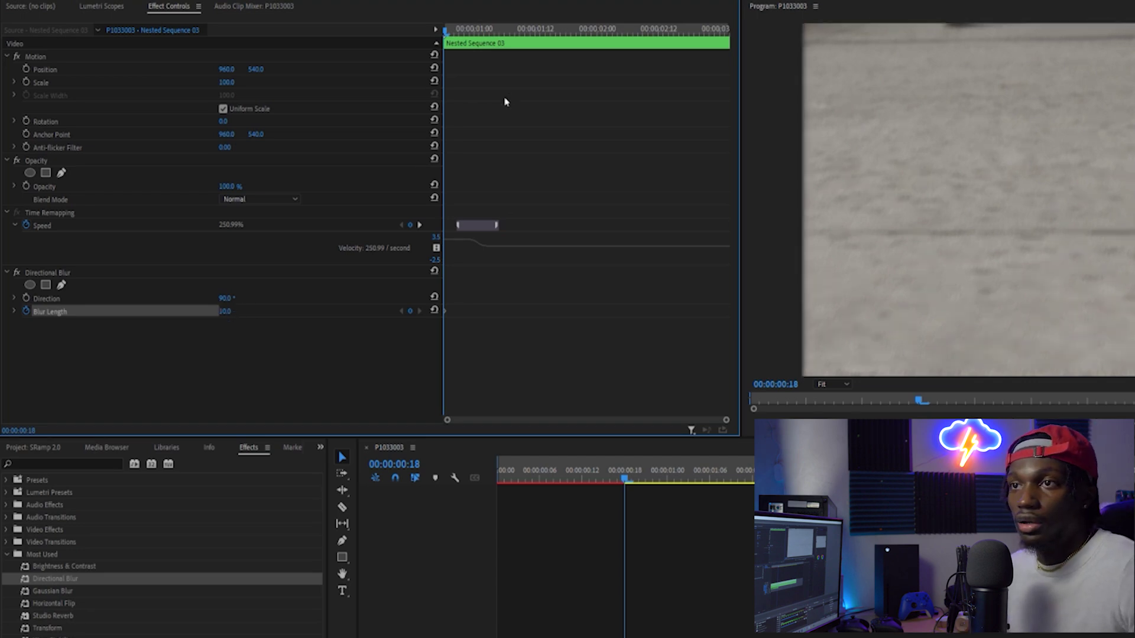
pyautogui.moveTo(446, 28); pyautogui.dragTo(455, 31)
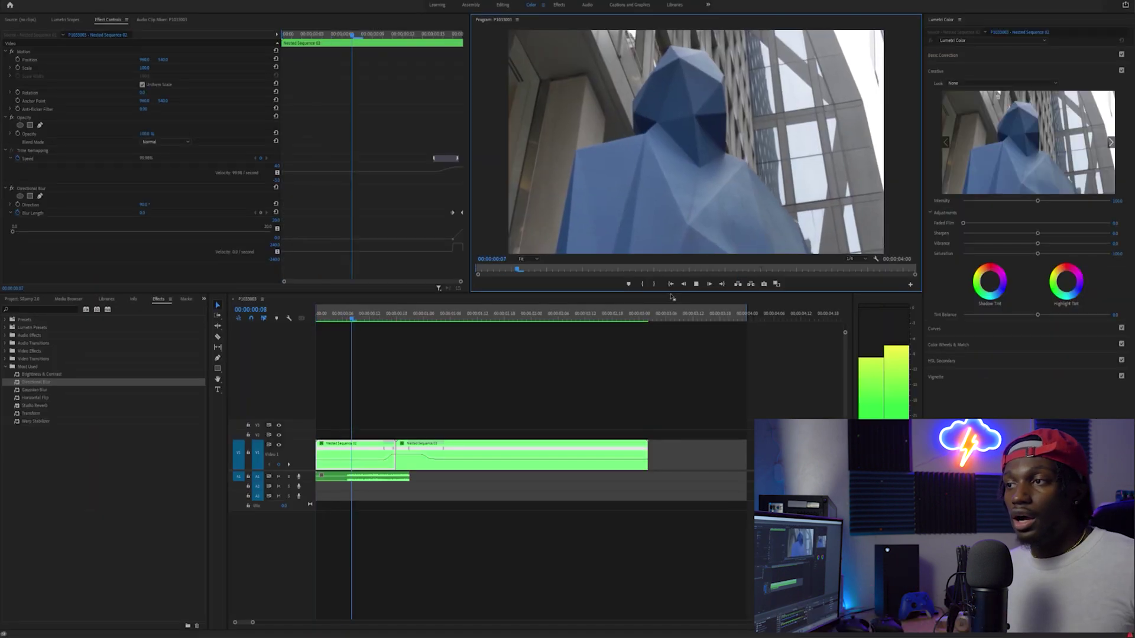
# Play the sequence from the start repeatedly to review the blurred speed-ramp cut.
pyautogui.click(671, 284)
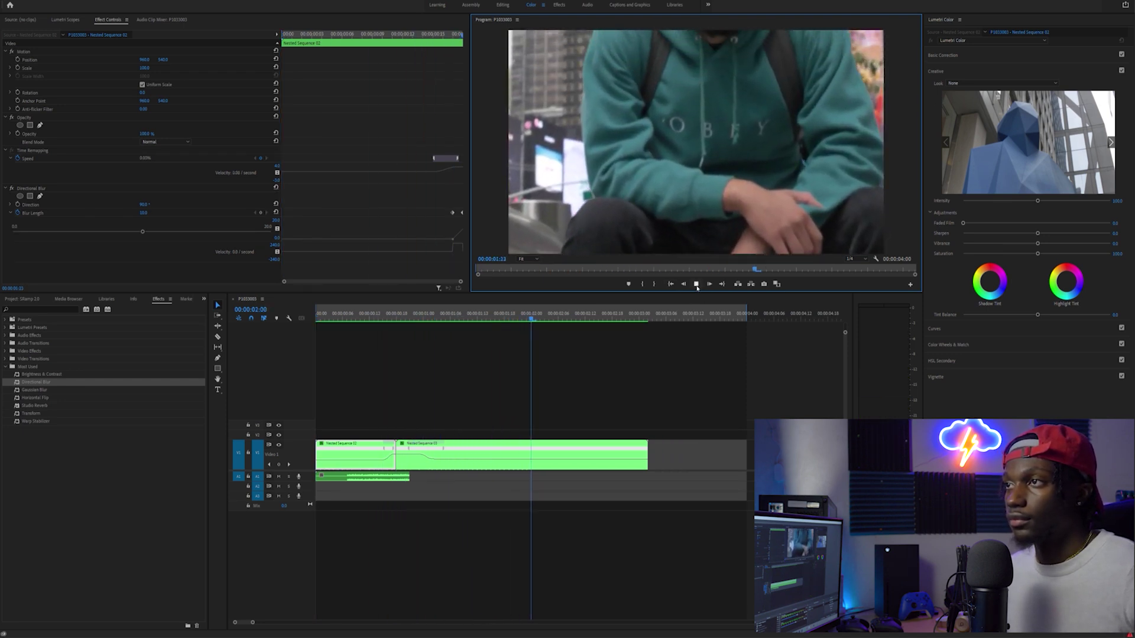
pyautogui.click(697, 286)
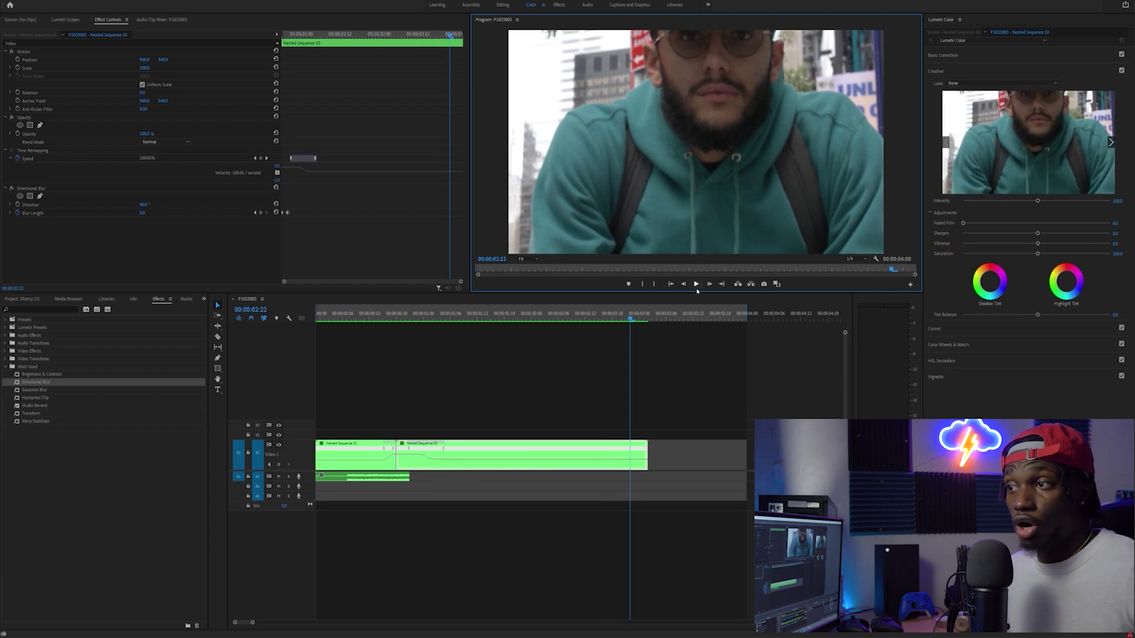
pyautogui.click(671, 285)
pyautogui.click(696, 285)
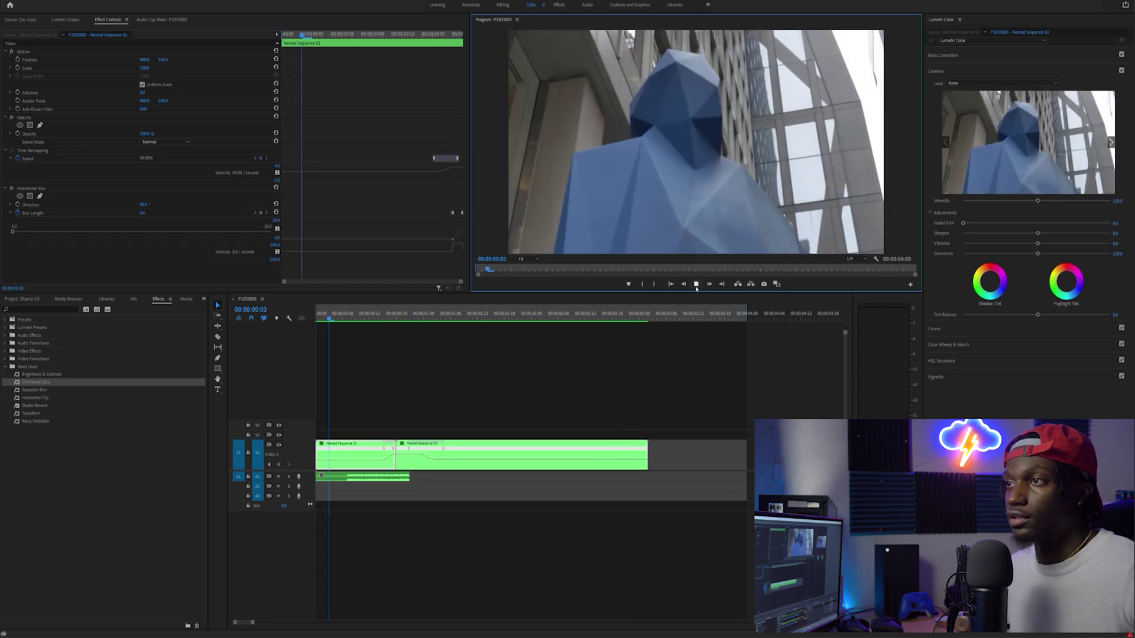
pyautogui.press('space')
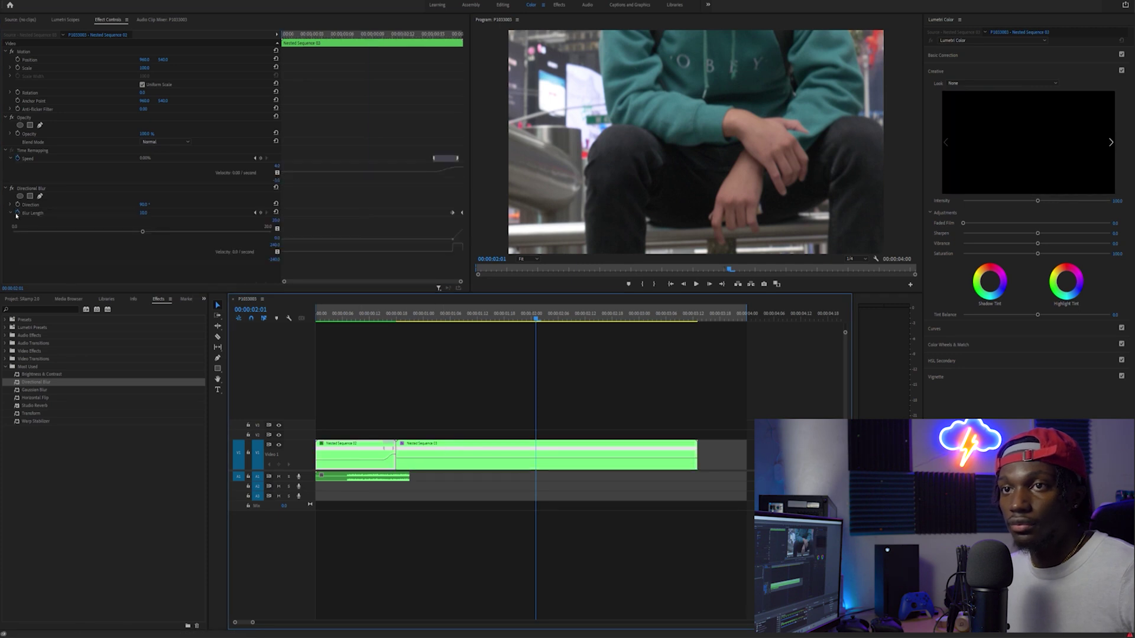
pyautogui.click(670, 283)
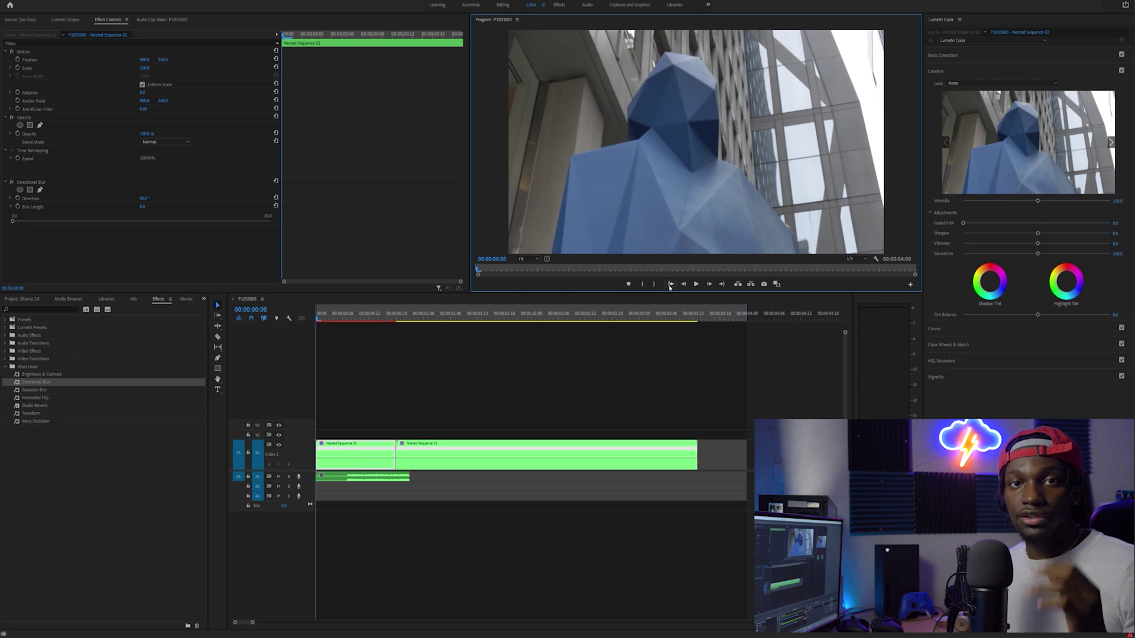
pyautogui.click(696, 284)
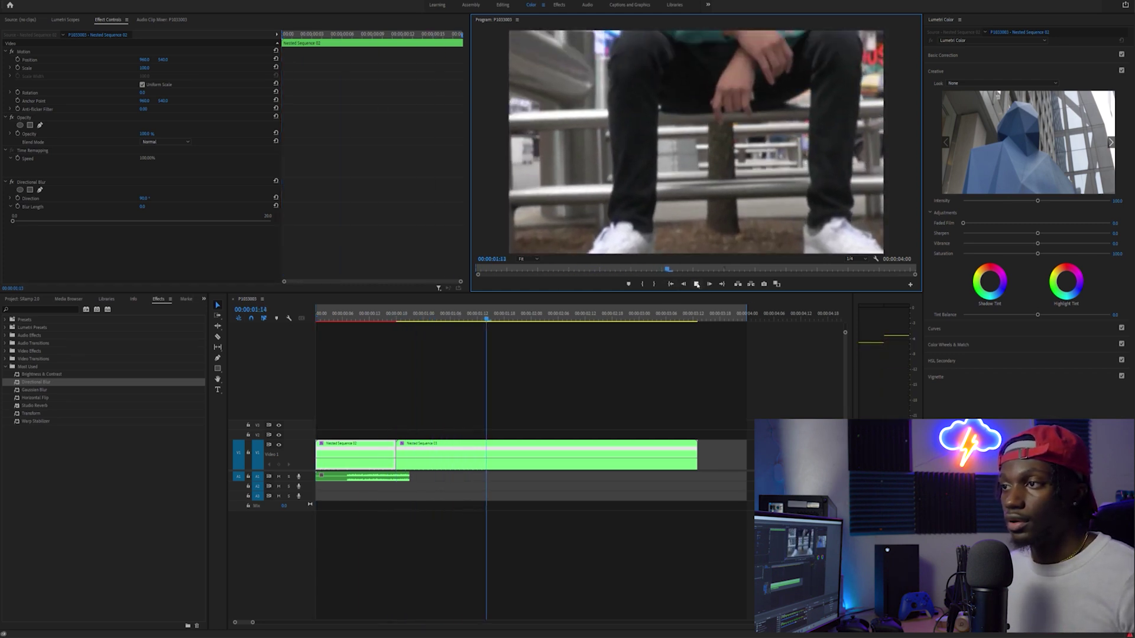
pyautogui.click(696, 284)
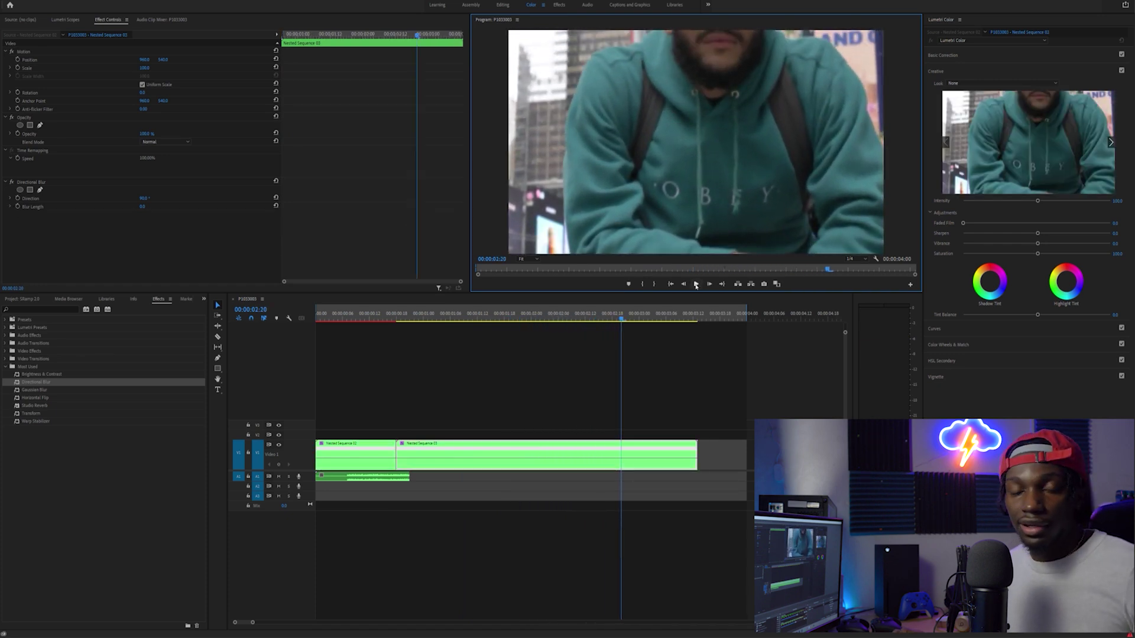